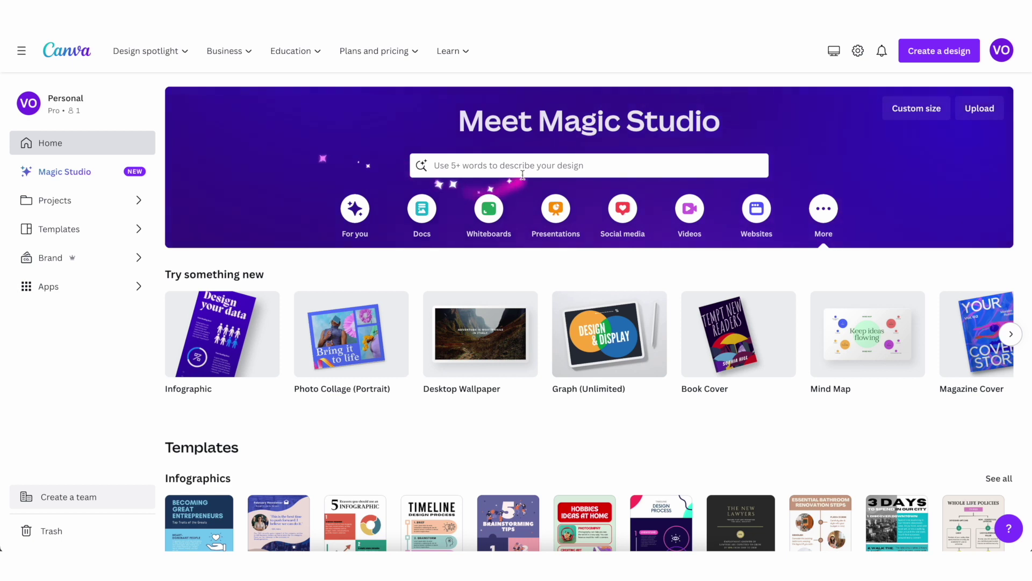
# Search Magic Studio for 'create a facebook post that announces hiring new employees for a new york based real estate firm'
pyautogui.click(466, 166)
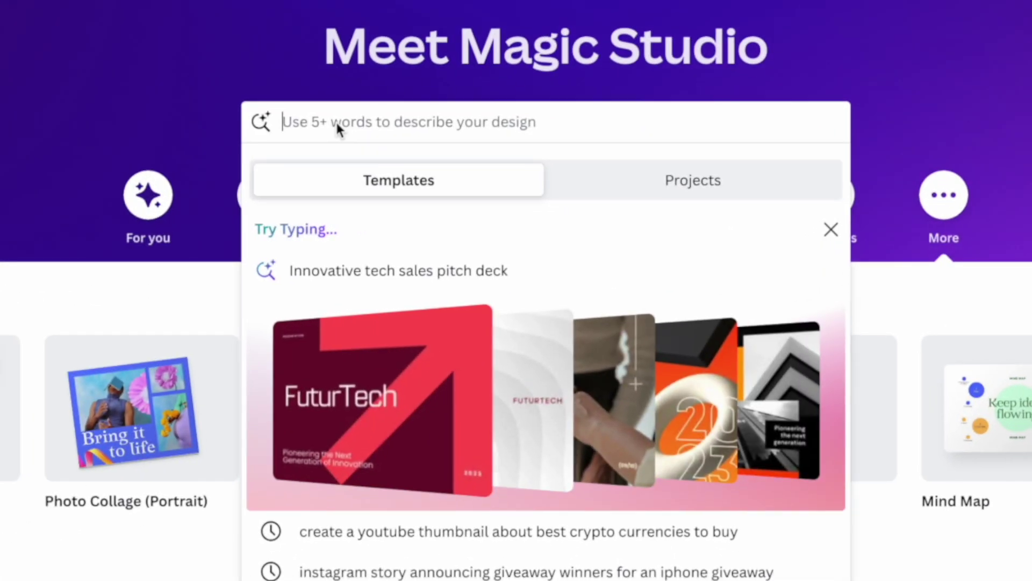
pyautogui.write('create a f')
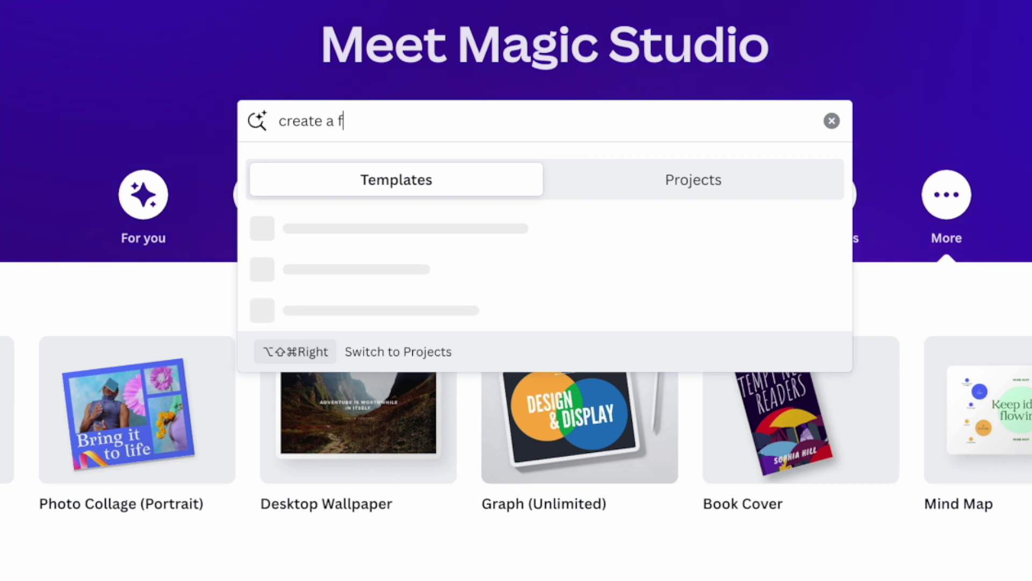
pyautogui.write('acebook post that')
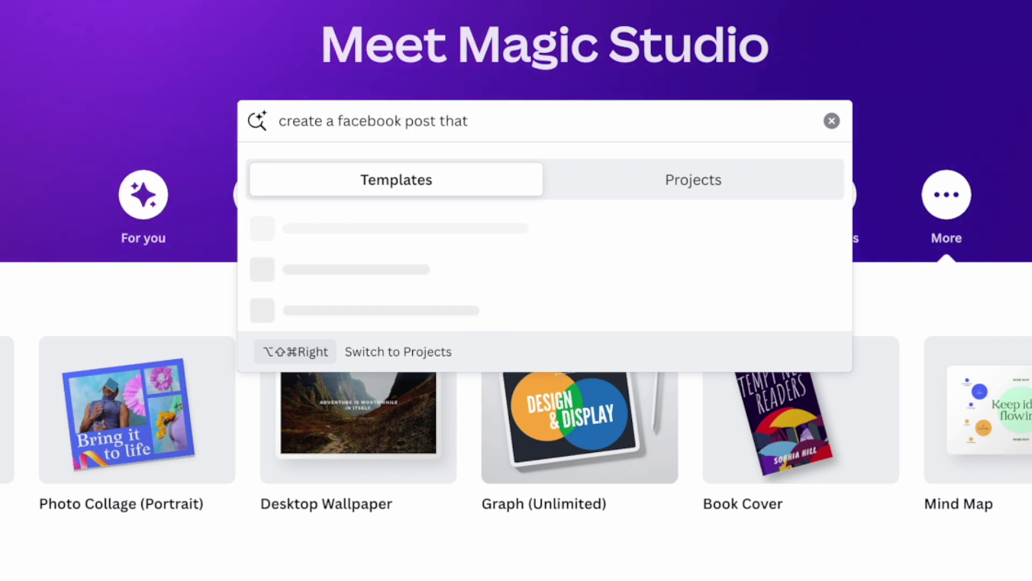
pyautogui.write(' announces hiring nw')
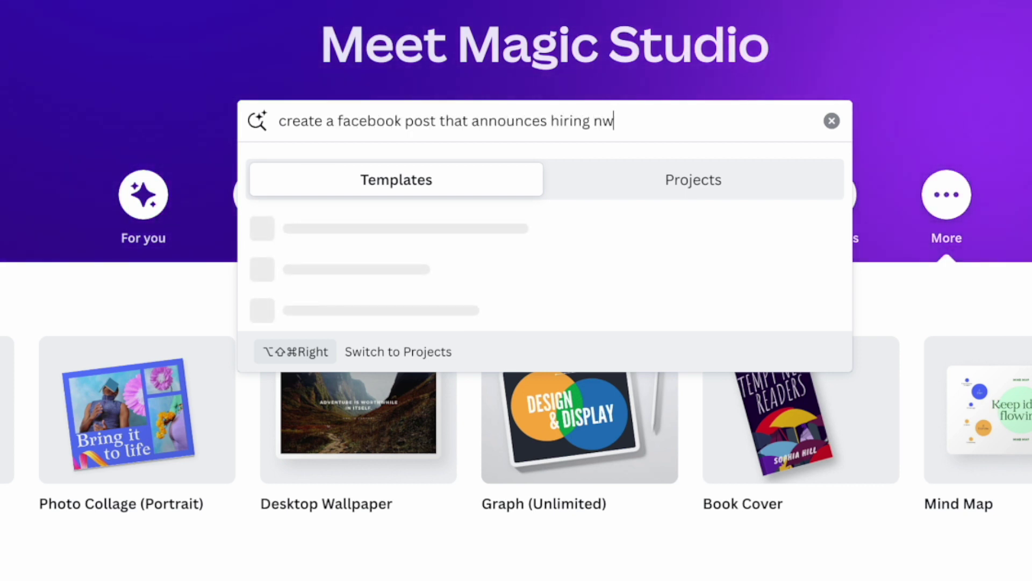
pyautogui.press('BackSpace')
pyautogui.write('ew employees for ')
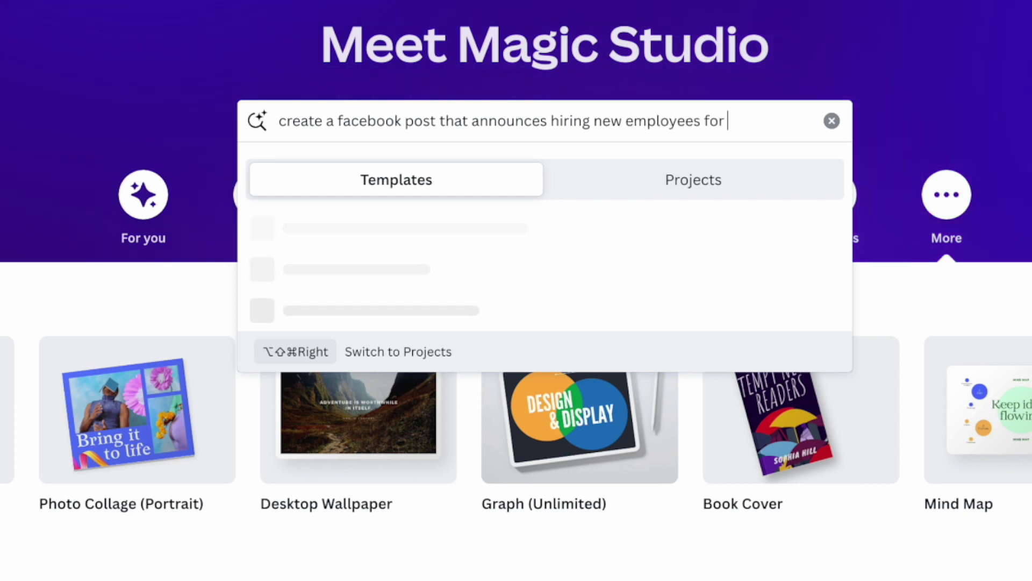
pyautogui.write('a new york based real estat')
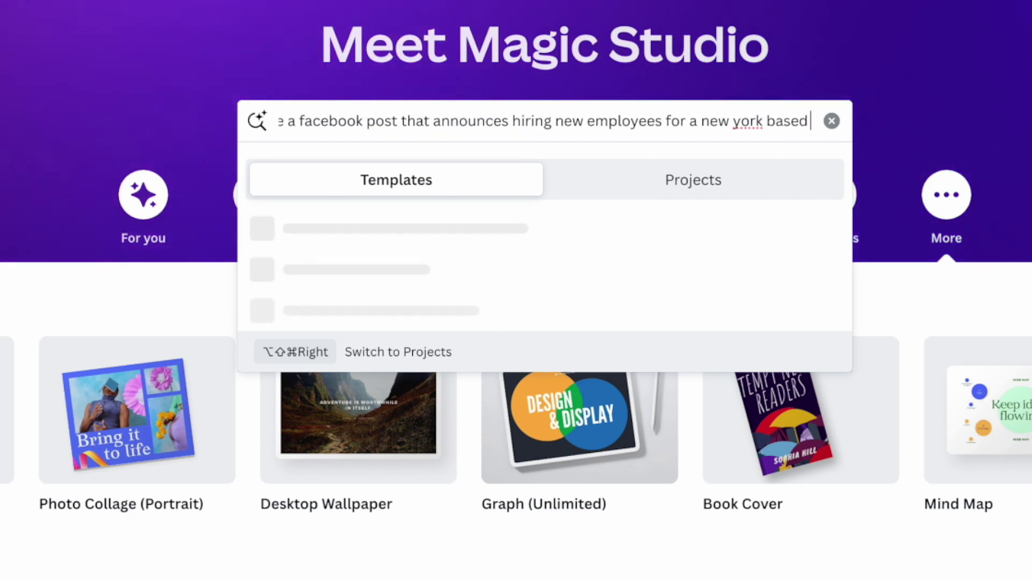
pyautogui.write('e firm')
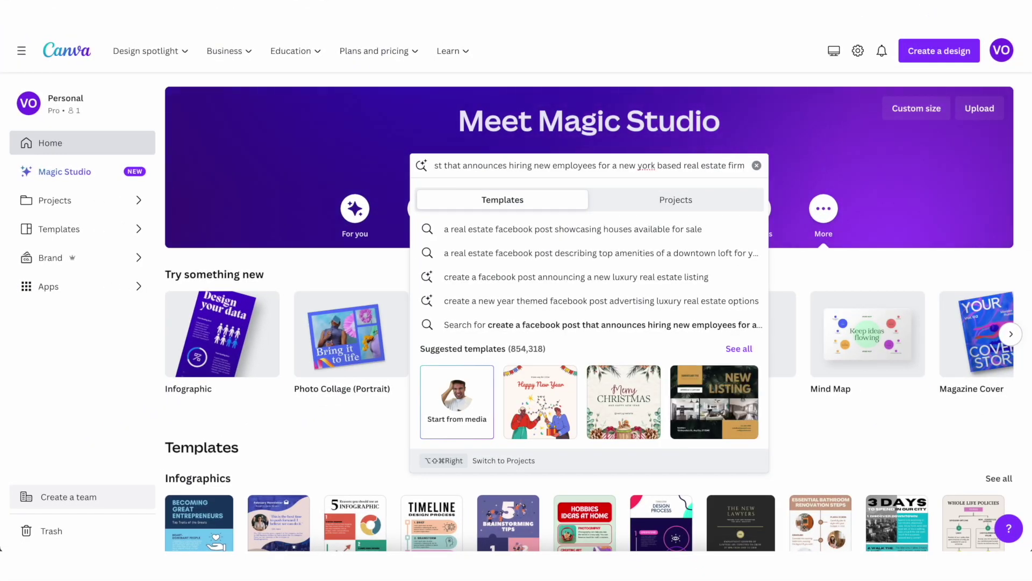
pyautogui.press('Return')
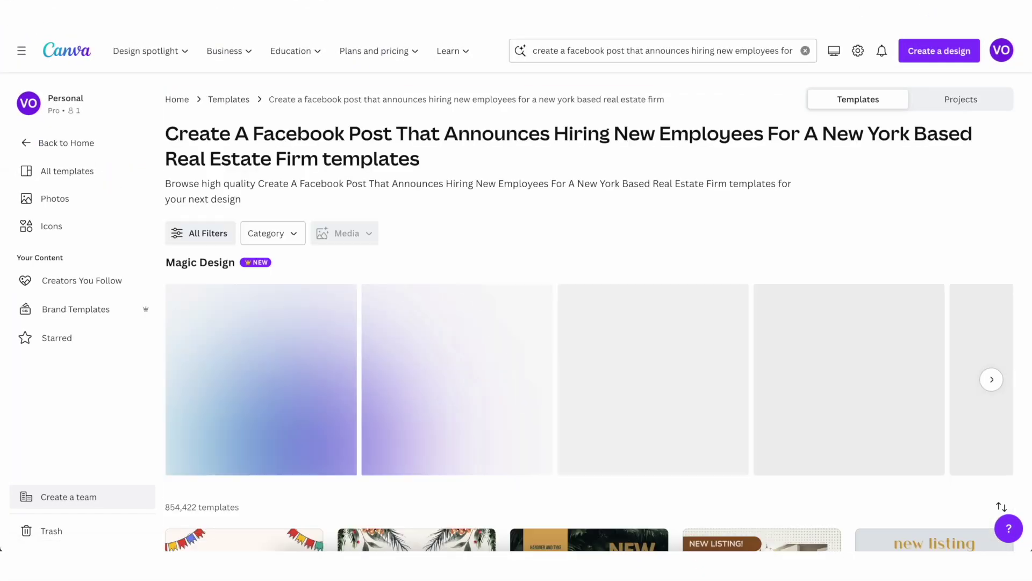
pyautogui.scroll(-3, 462, 233)
pyautogui.scroll(-1, 366, 257)
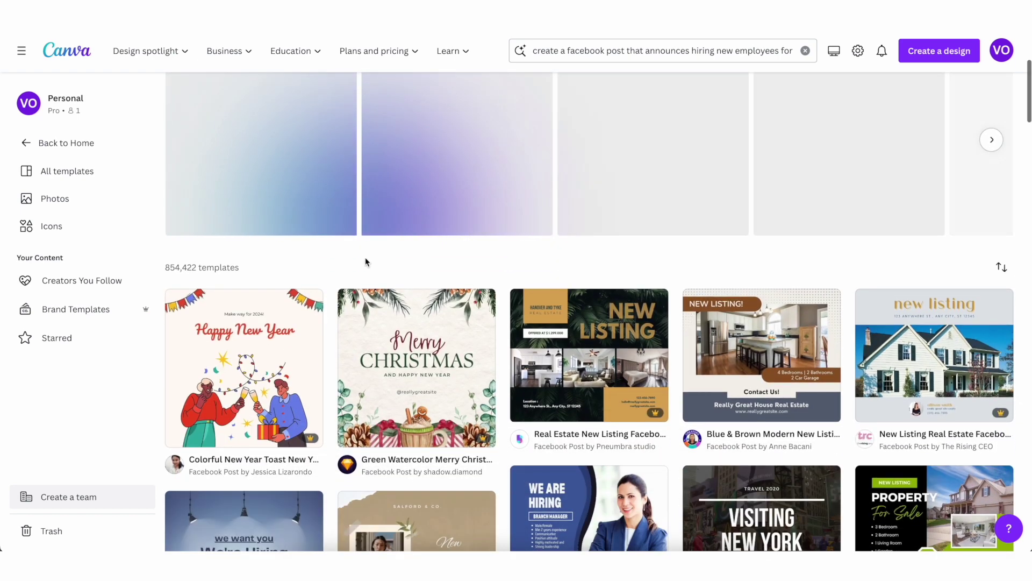
pyautogui.scroll(-2, 722, 473)
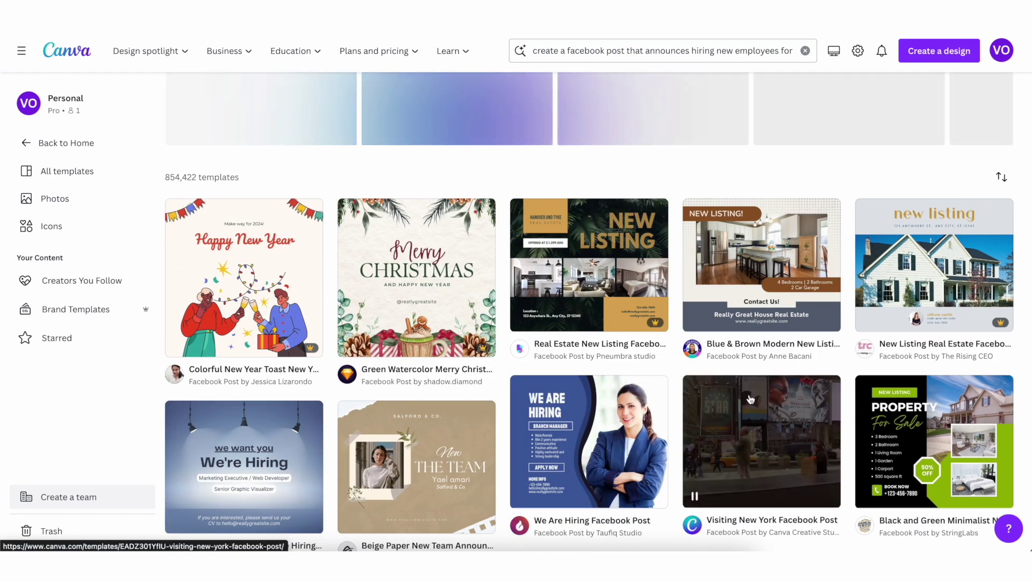
pyautogui.scroll(-10, 722, 473)
pyautogui.scroll(15, 867, 407)
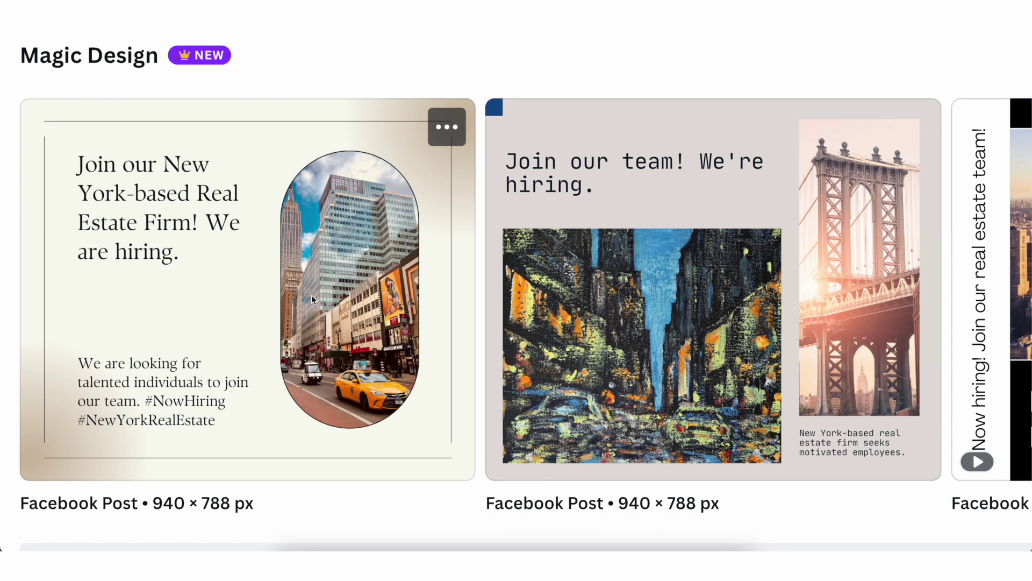
pyautogui.click(957, 329)
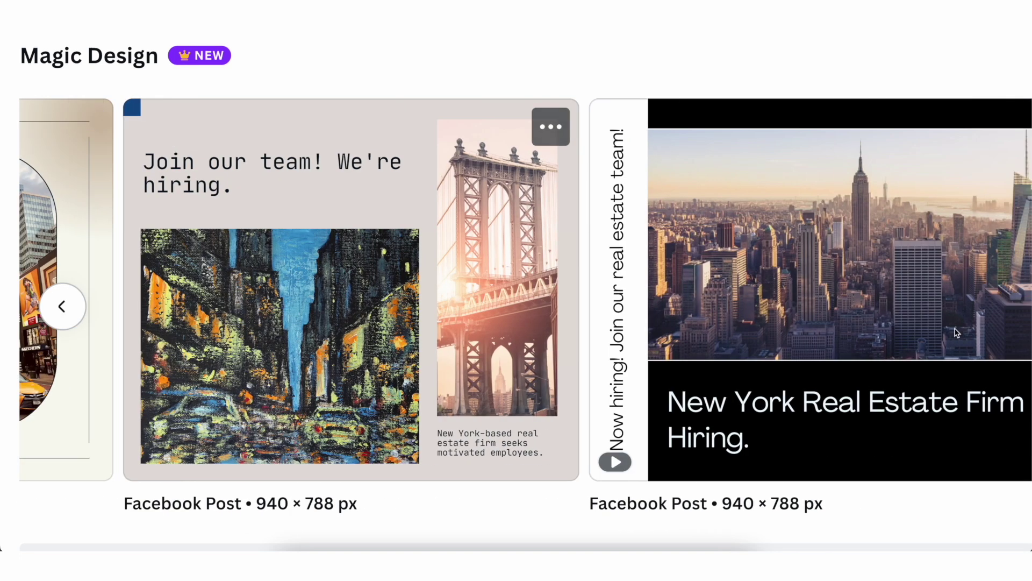
pyautogui.click(62, 306)
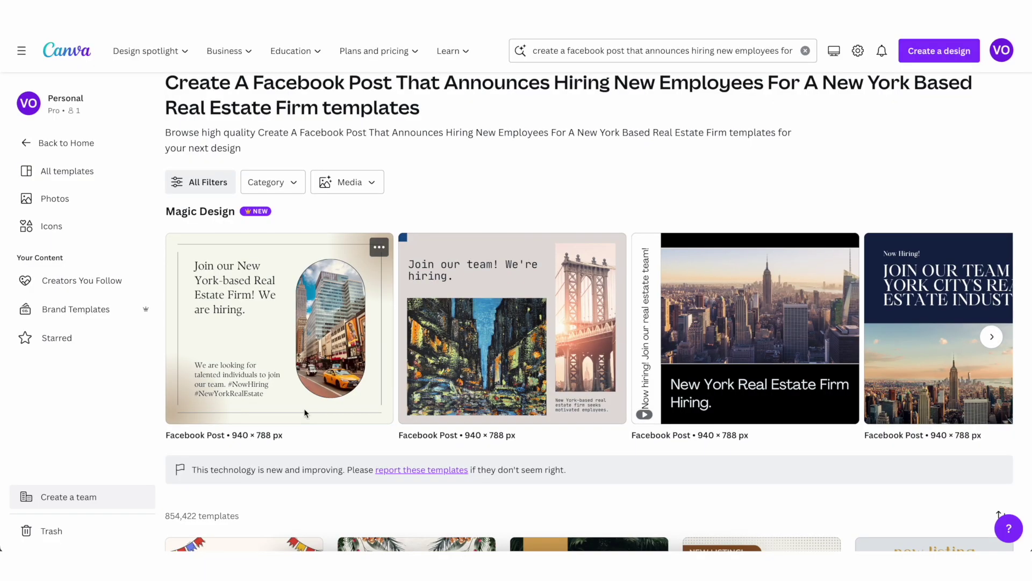
# Open the bridge-photo hiring post design and make its page background dark blue
pyautogui.click(512, 293)
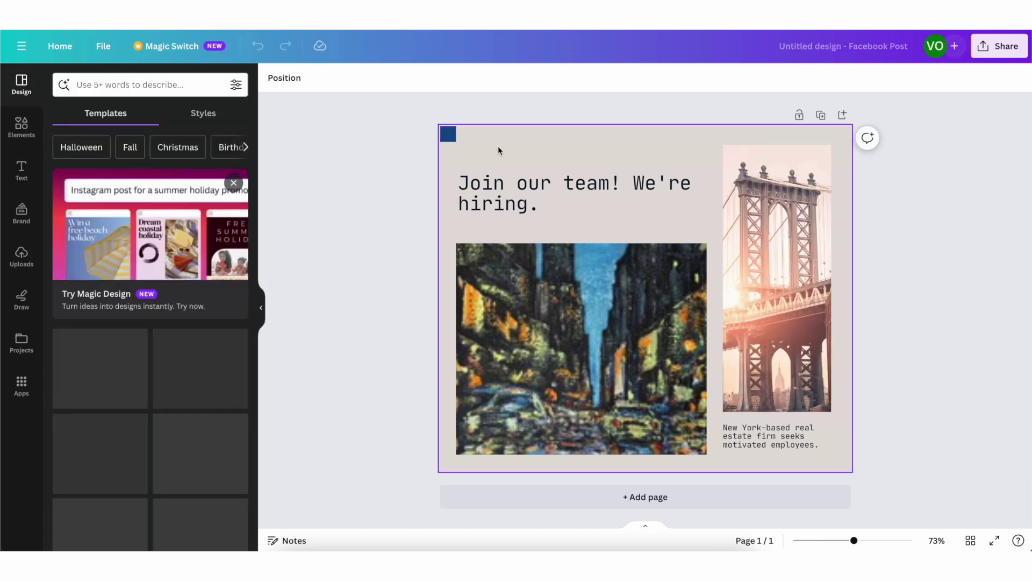
pyautogui.click(571, 202)
pyautogui.click(555, 201)
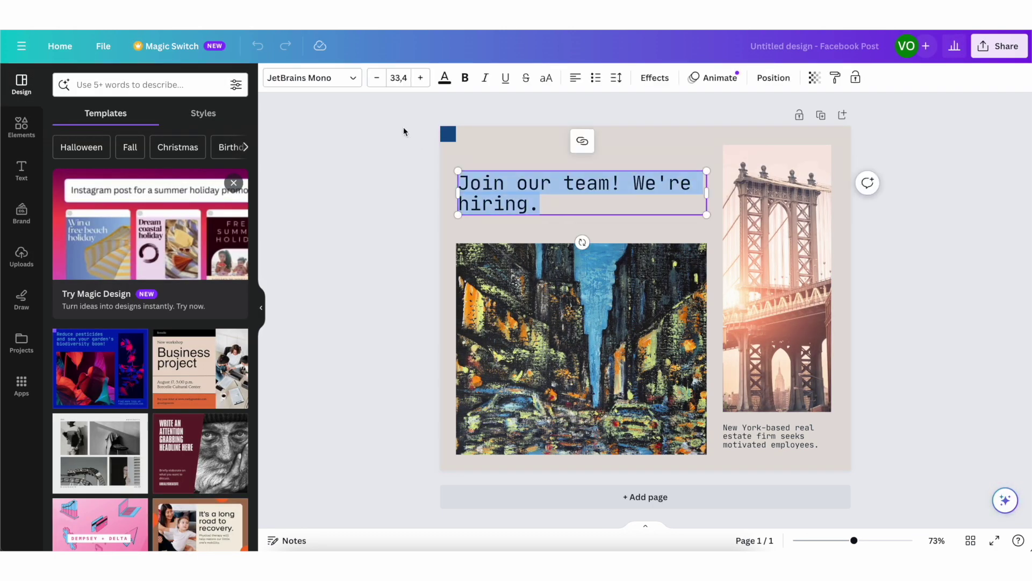
pyautogui.click(782, 263)
pyautogui.click(667, 139)
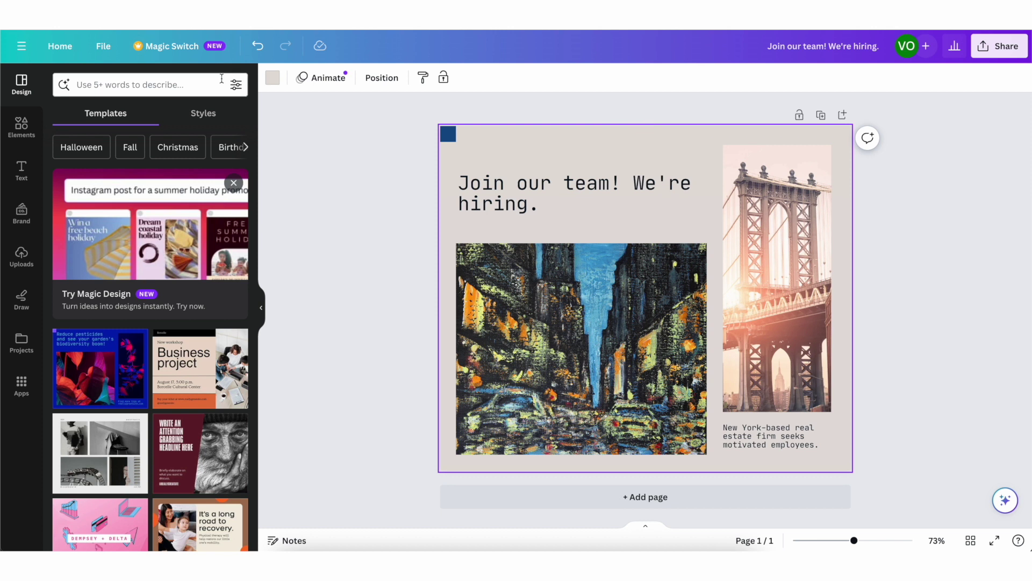
pyautogui.click(278, 84)
pyautogui.click(165, 155)
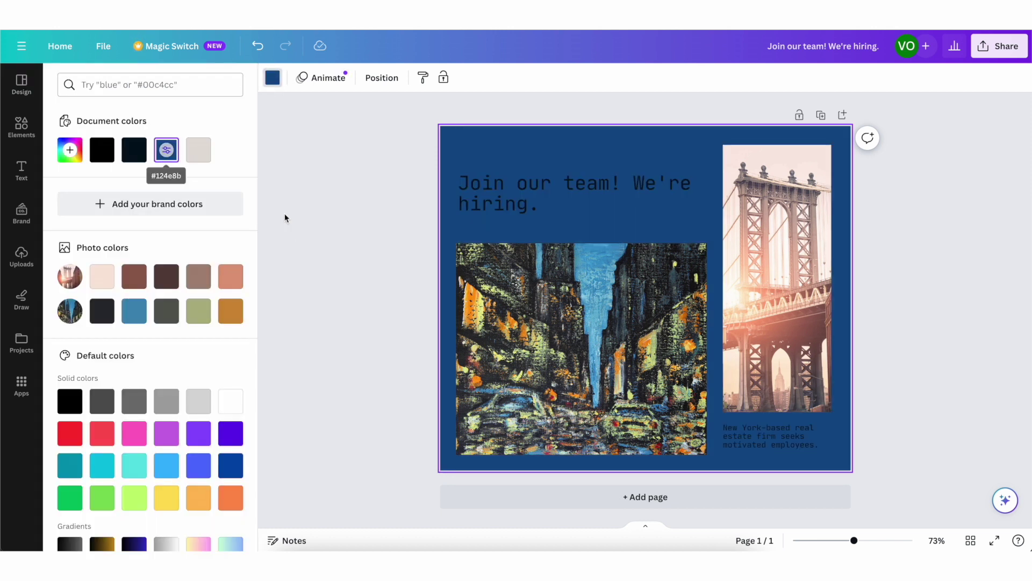
# Change the headline text colour to white
pyautogui.click(509, 199)
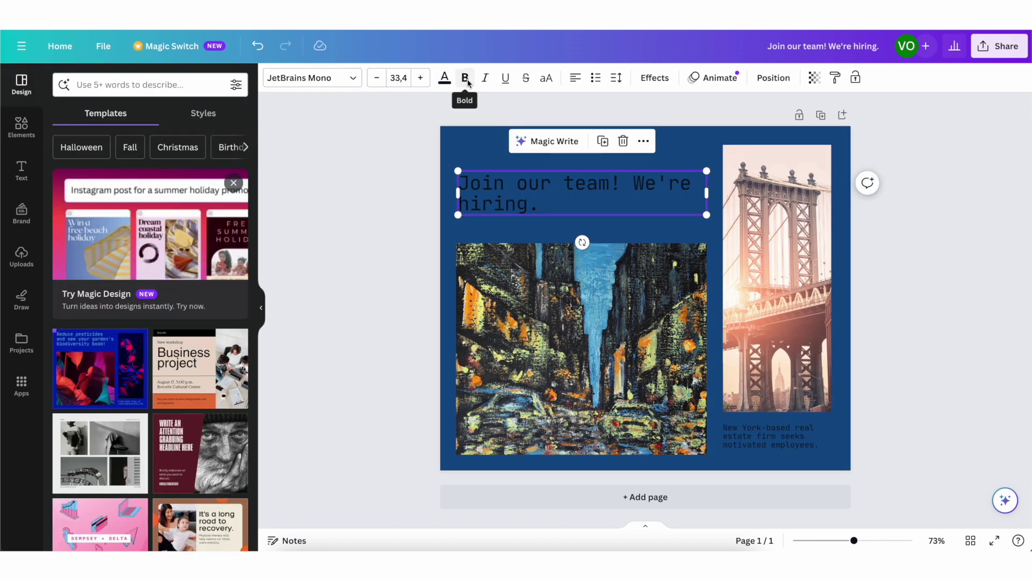
pyautogui.click(445, 78)
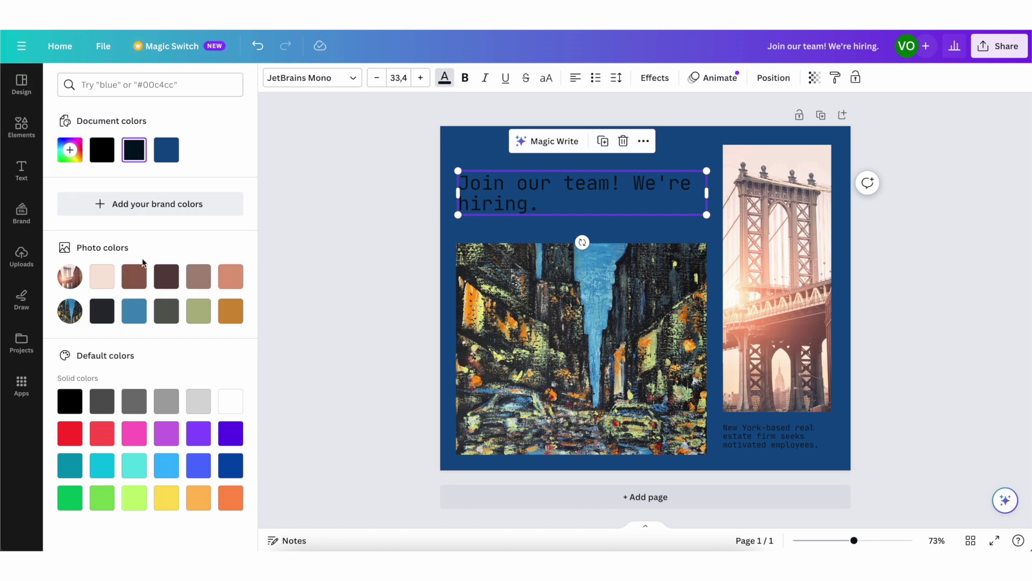
pyautogui.click(230, 401)
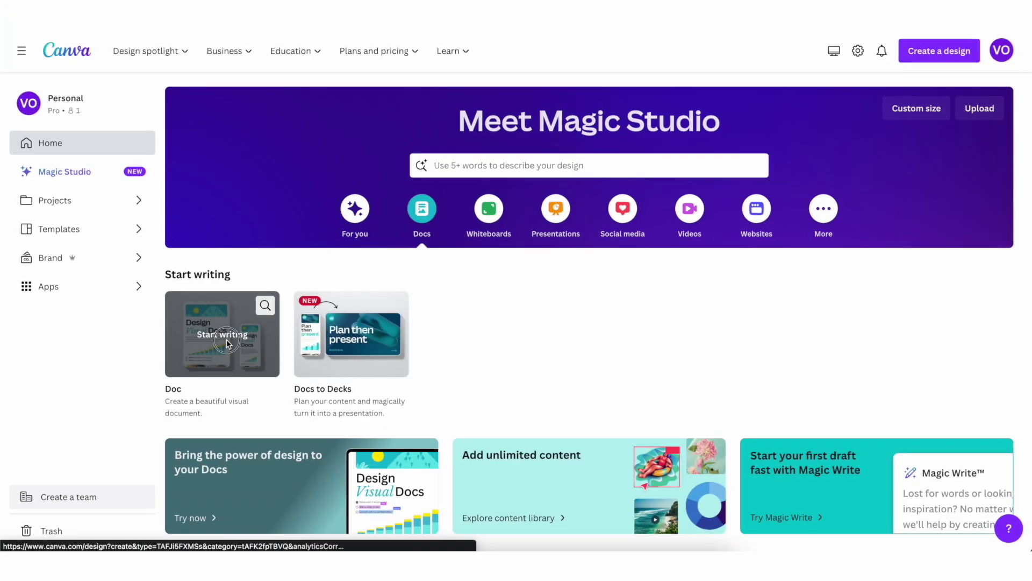
# Create a blank Doc and open Magic Write from the heading's actions menu
pyautogui.click(111, 431)
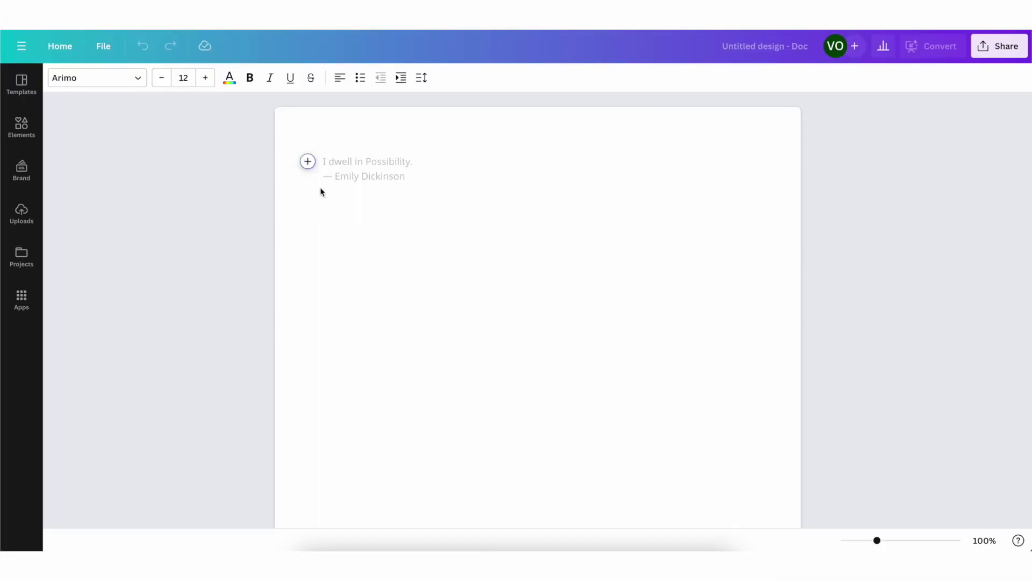
pyautogui.click(308, 172)
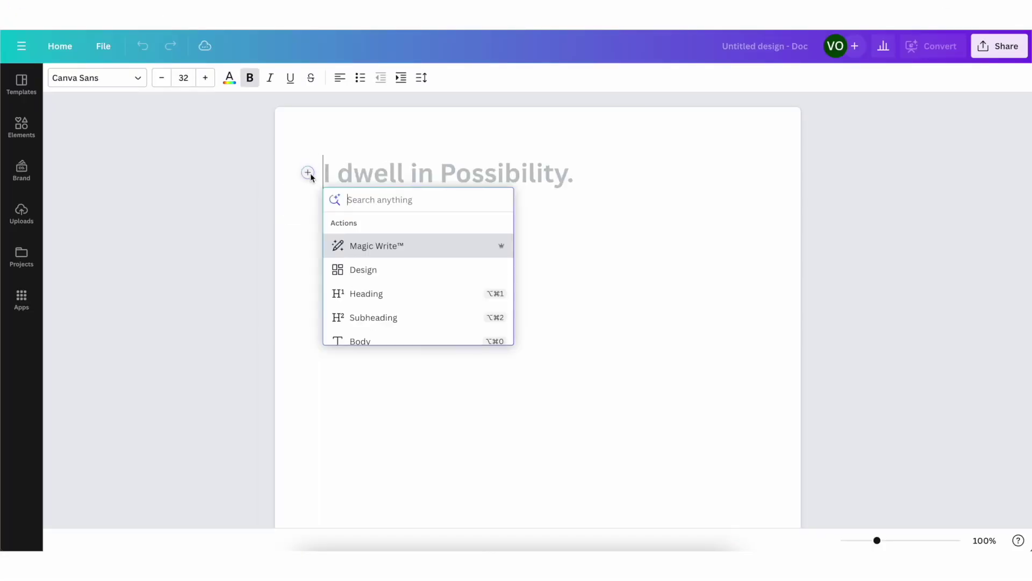
pyautogui.click(430, 245)
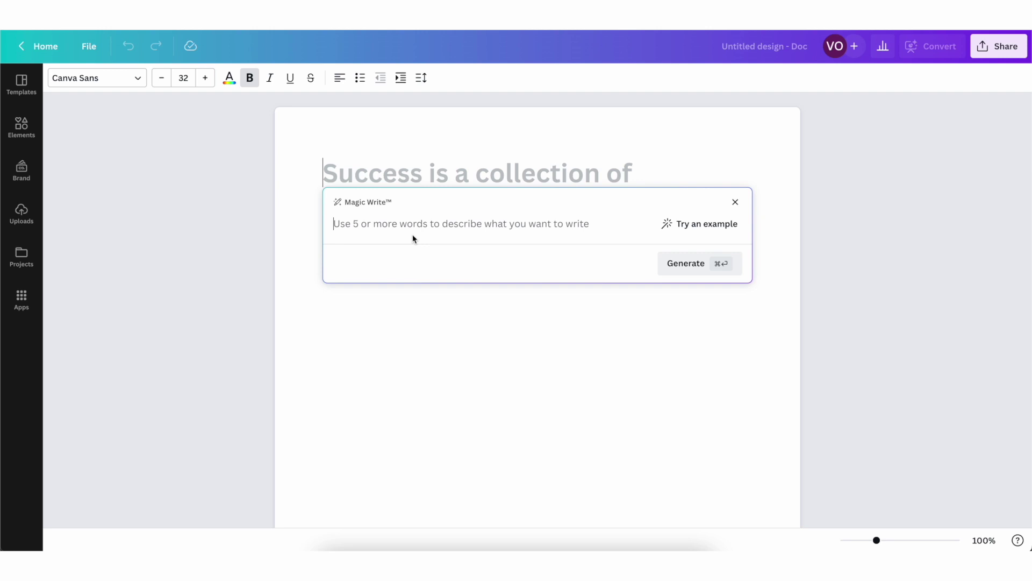
# Begin typing the Magic Write prompt for the Indonesia couple's-week article
pyautogui.write('P')
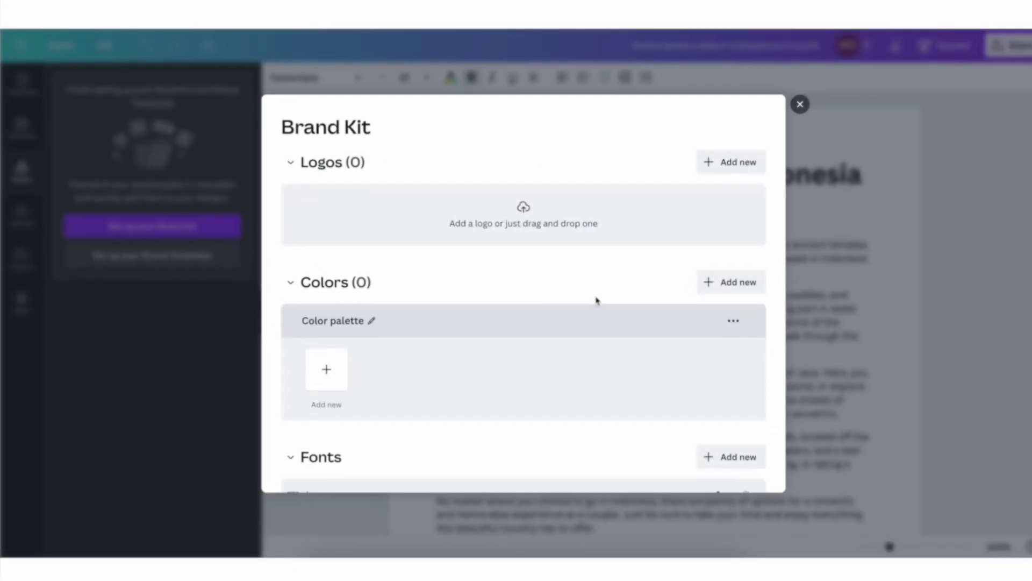
# Enter the brand voice 'Our company voice is friendly, inviting and has sparkles of humour in it.'
pyautogui.scroll(-2, 515, 225)
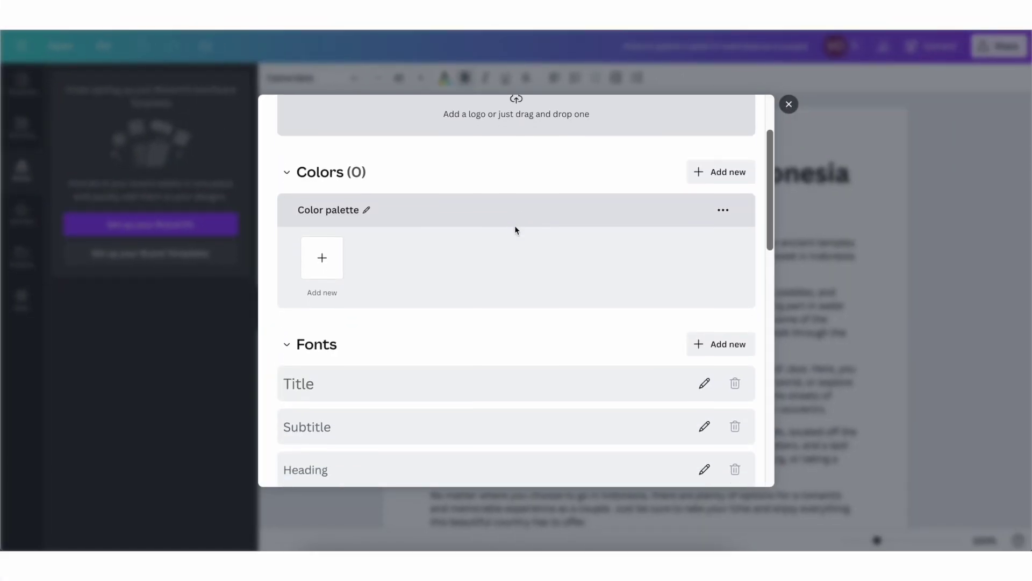
pyautogui.scroll(-7, 515, 225)
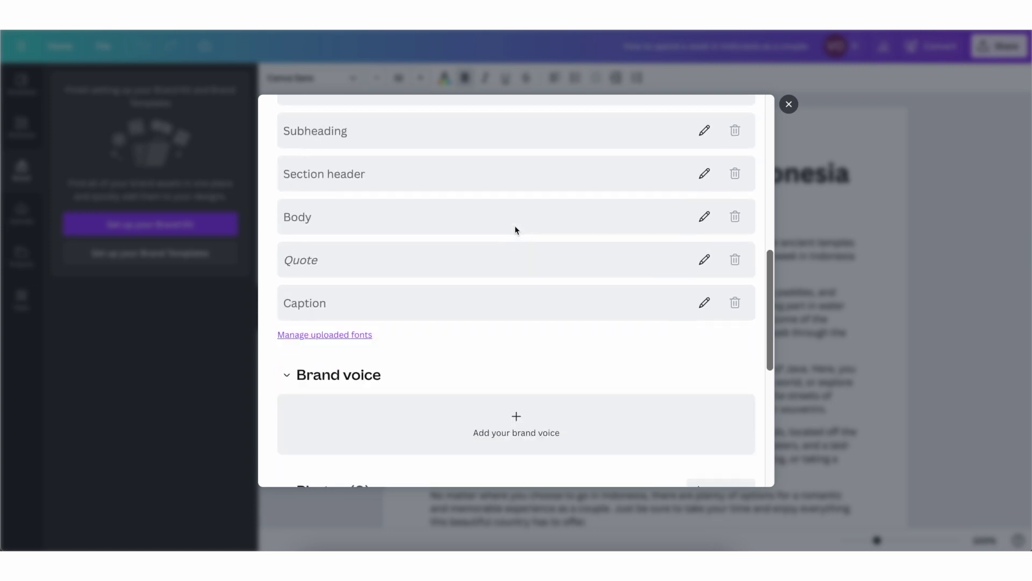
pyautogui.scroll(-1, 514, 230)
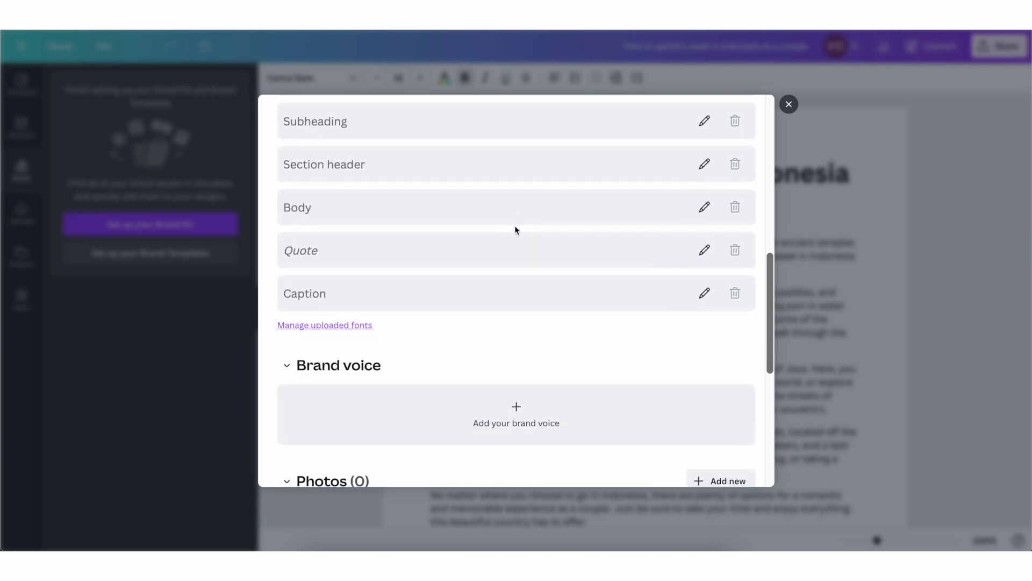
pyautogui.scroll(-2, 514, 231)
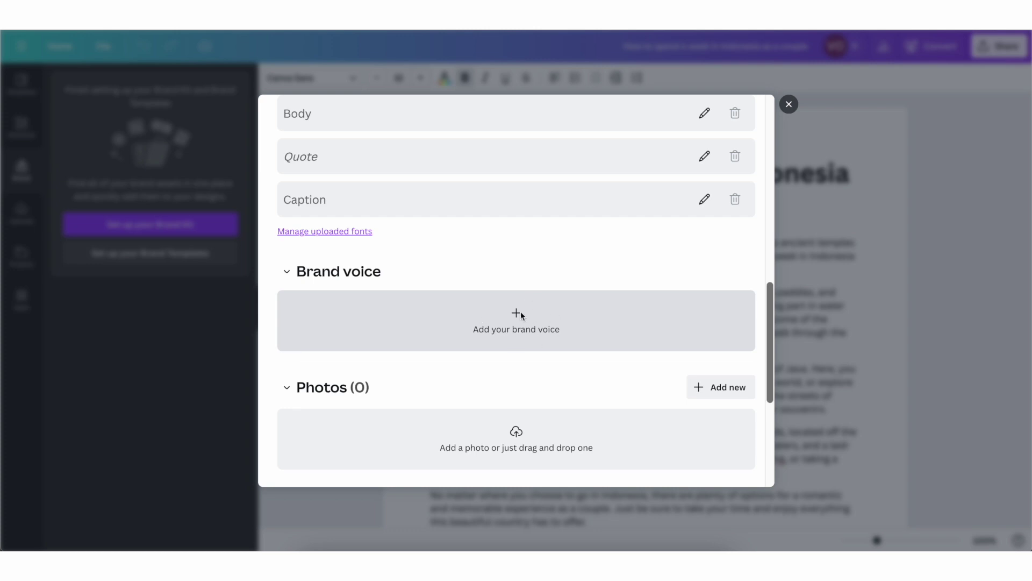
pyautogui.click(521, 312)
pyautogui.scroll(-2, 476, 324)
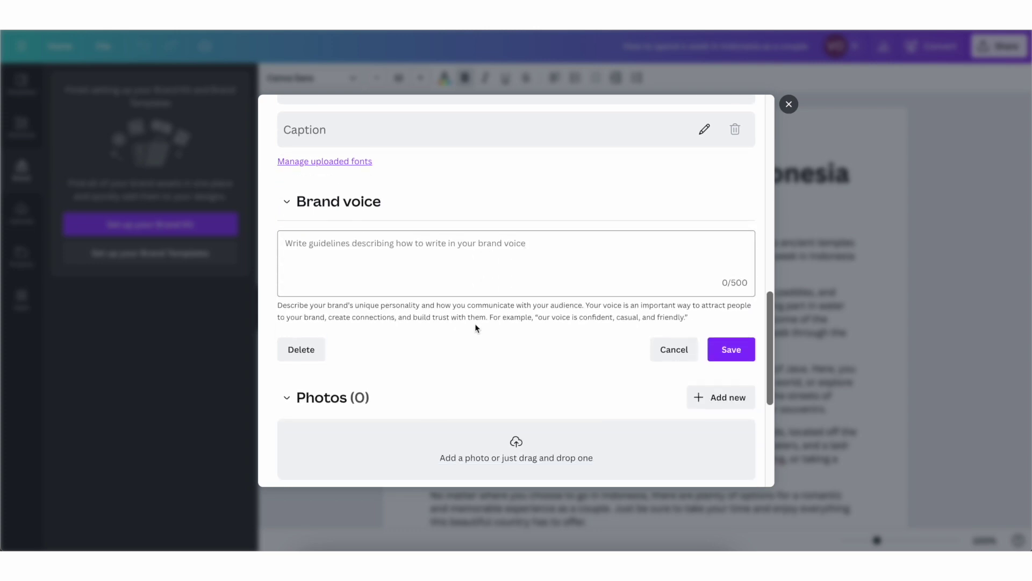
pyautogui.click(481, 260)
pyautogui.write('Our company voice is friendly, inviting and ')
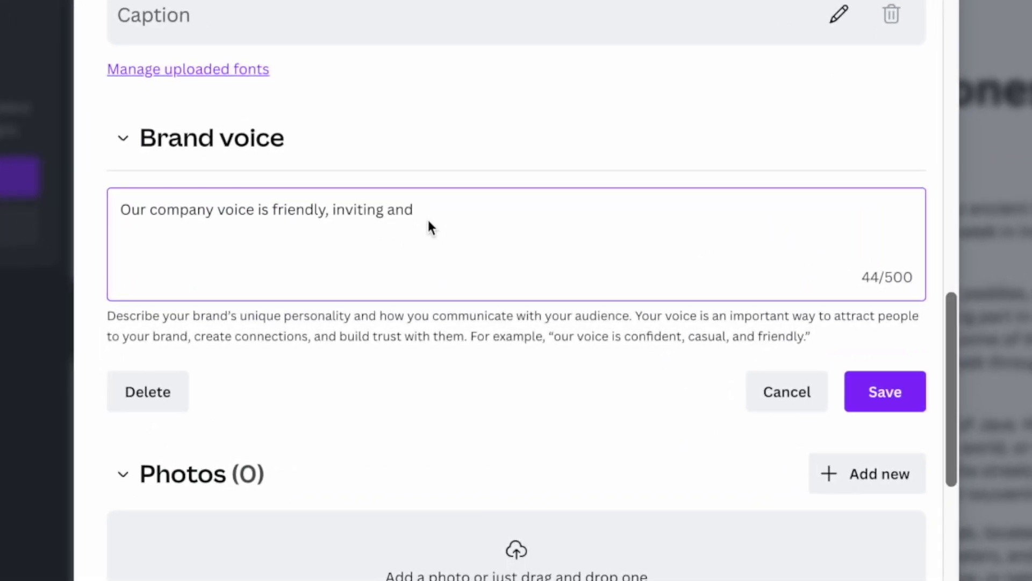
pyautogui.write('has sparkles of humour in it.')
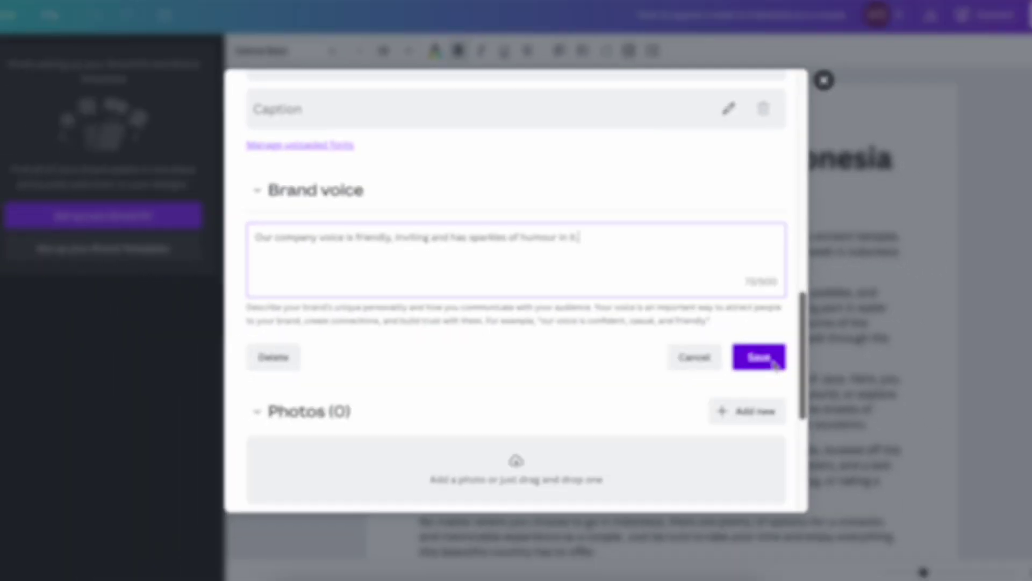
# Save the brand voice and regenerate the Indonesia heading in that brand voice
pyautogui.click(882, 391)
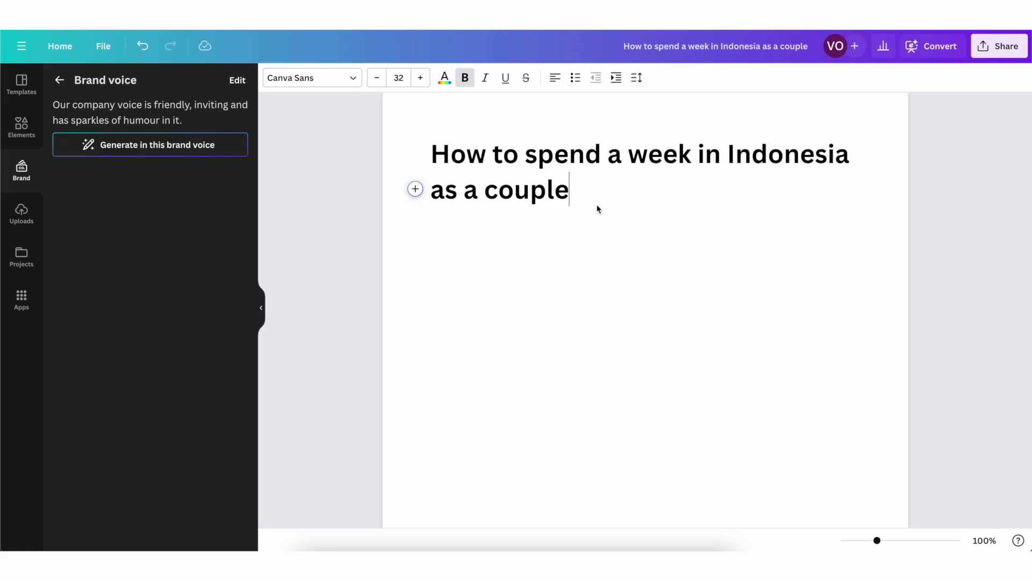
pyautogui.moveTo(605, 190); pyautogui.dragTo(437, 158)
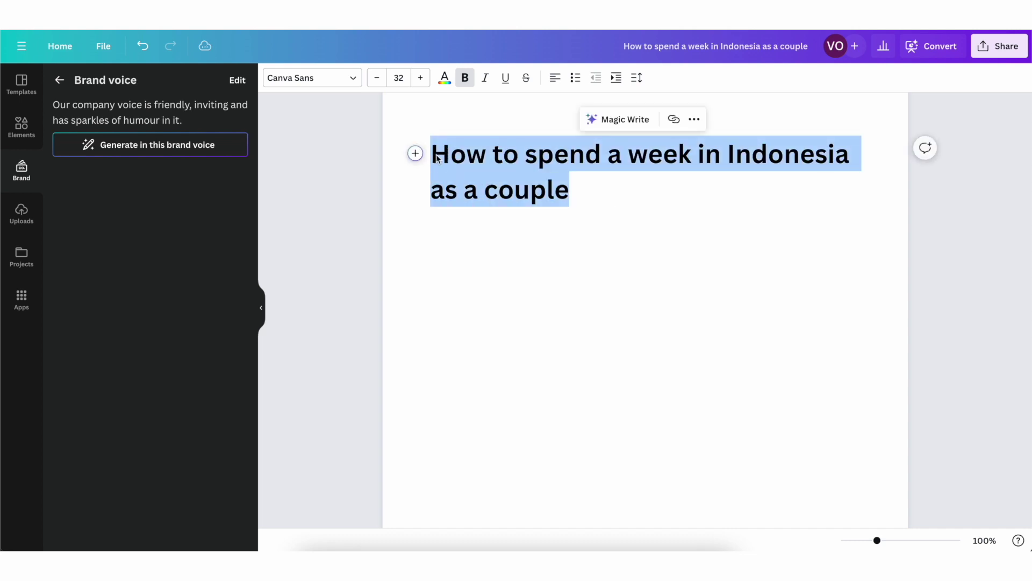
pyautogui.click(210, 143)
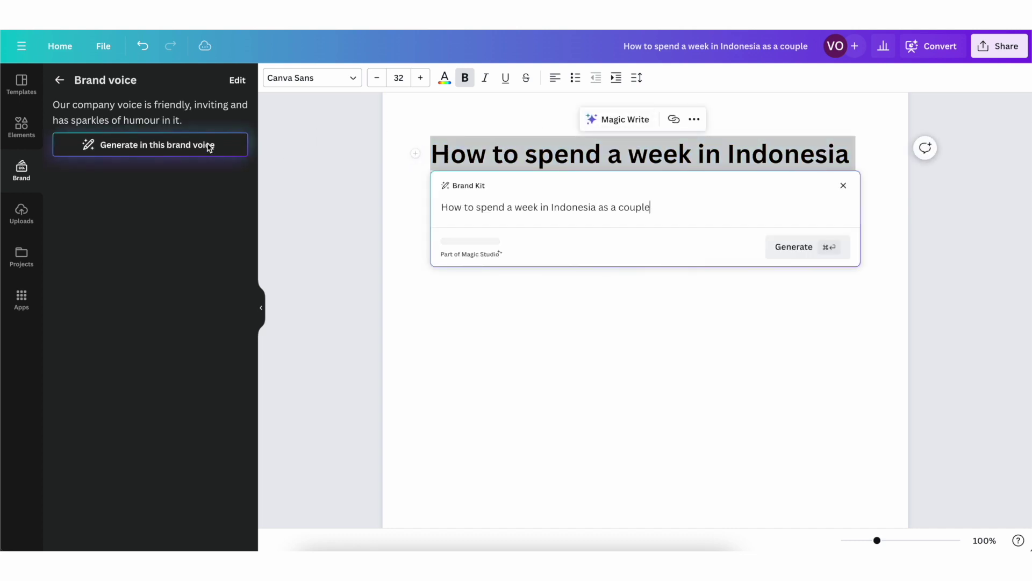
pyautogui.click(826, 247)
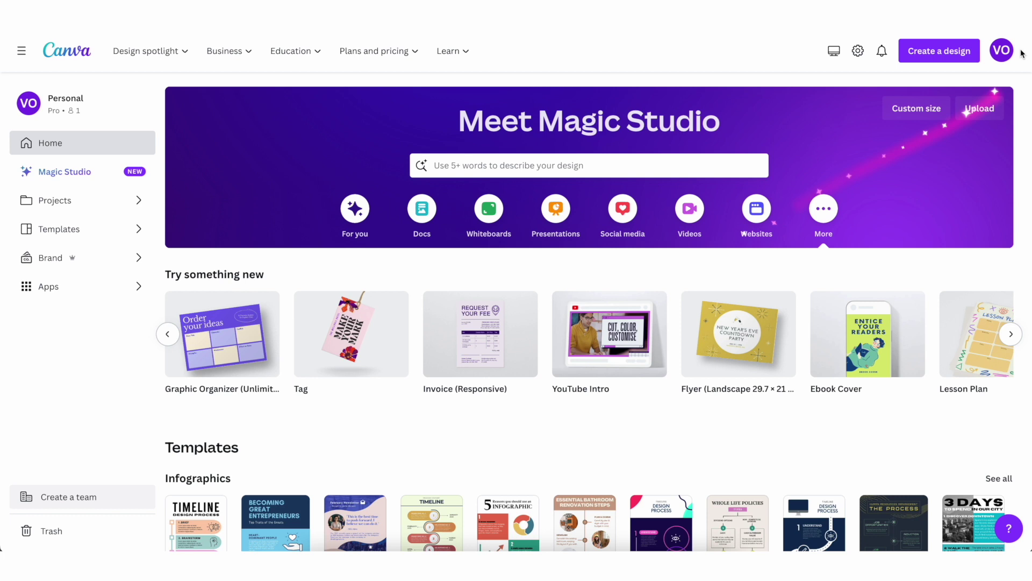
# Create a new square Instagram Post design
pyautogui.click(963, 57)
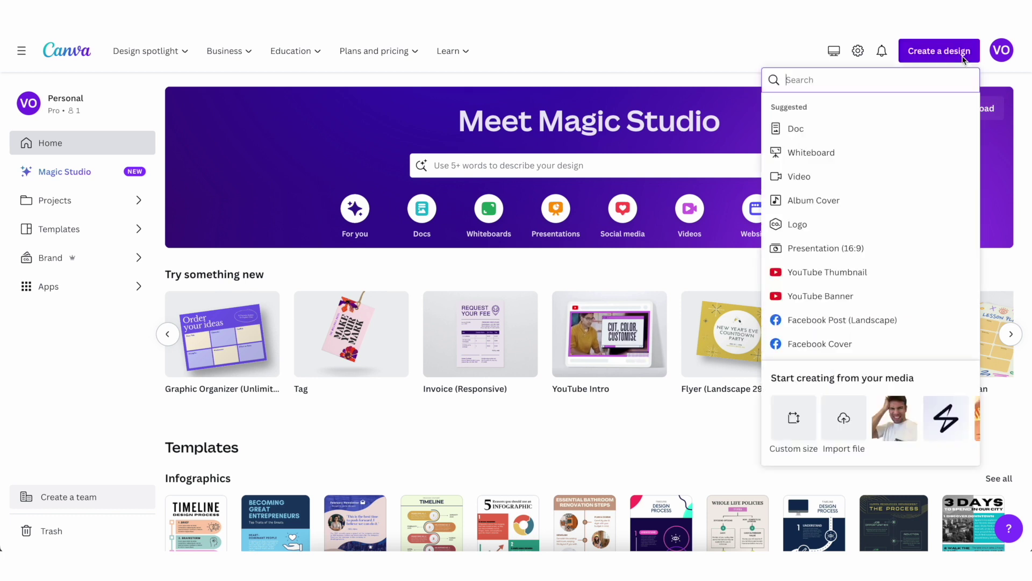
pyautogui.scroll(-3, 945, 265)
pyautogui.scroll(-3, 947, 269)
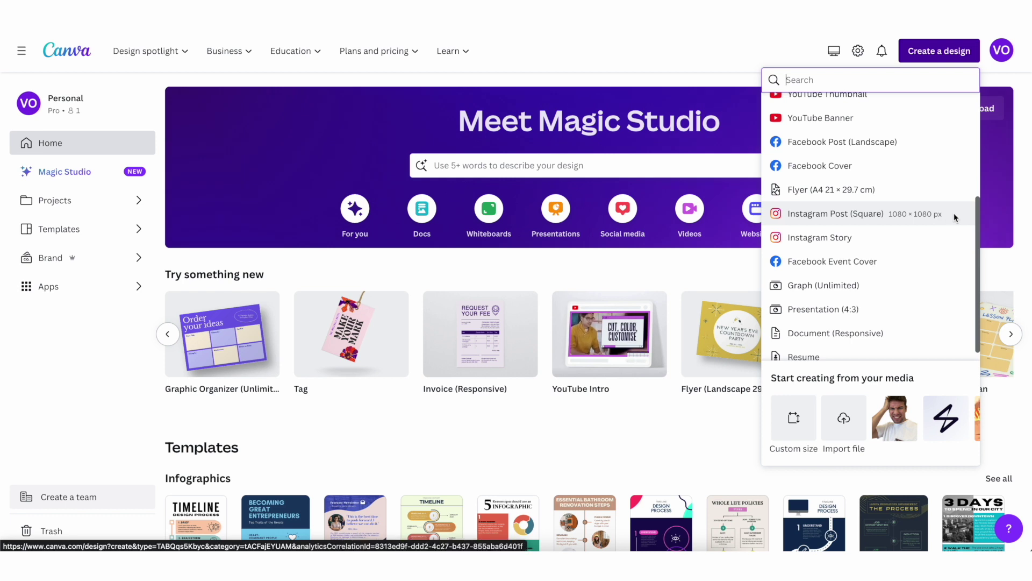
pyautogui.click(954, 213)
# Upload the river photo from Downloads and place it on the canvas
pyautogui.click(198, 112)
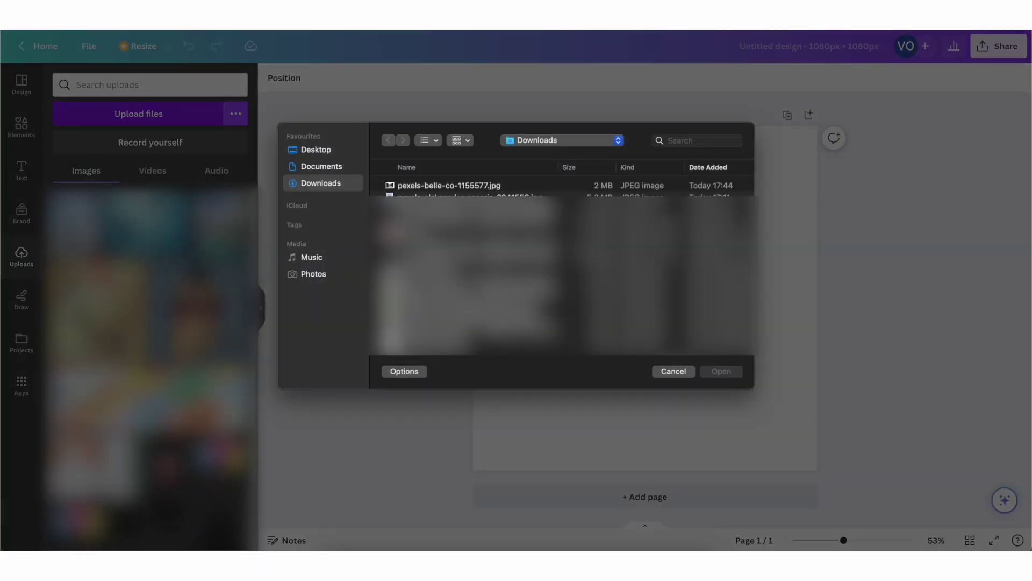
pyautogui.click(509, 184)
pyautogui.click(509, 185)
pyautogui.moveTo(118, 237); pyautogui.dragTo(549, 242)
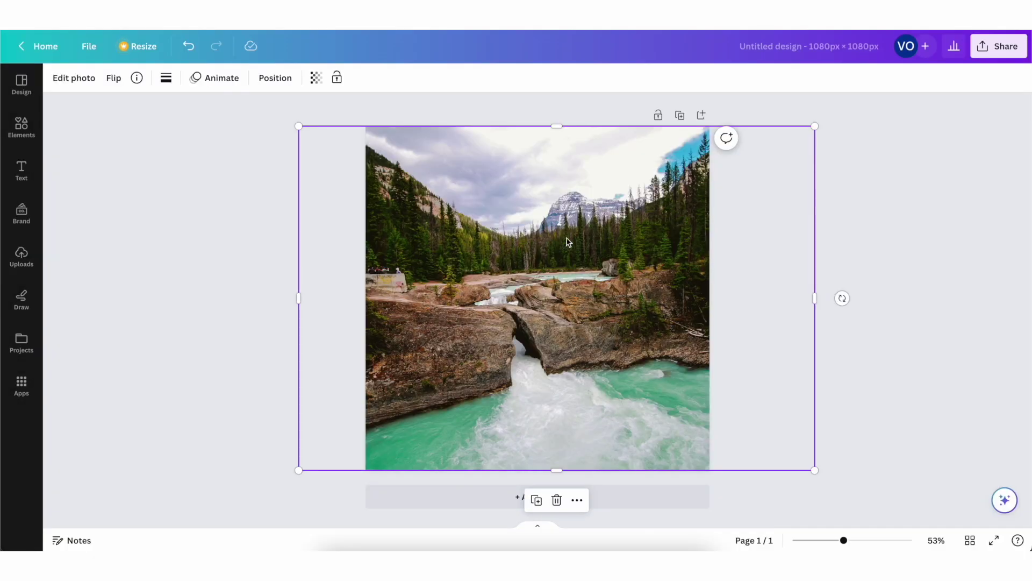
# Brush a river strip in Magic Edit at brush size 25 and describe 'log floating on water'
pyautogui.click(1001, 495)
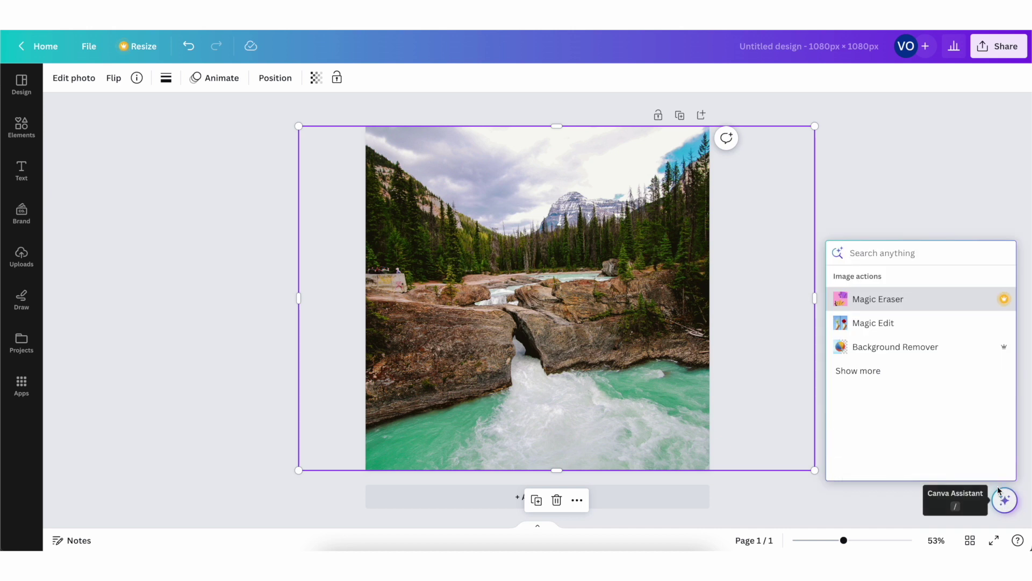
pyautogui.click(918, 324)
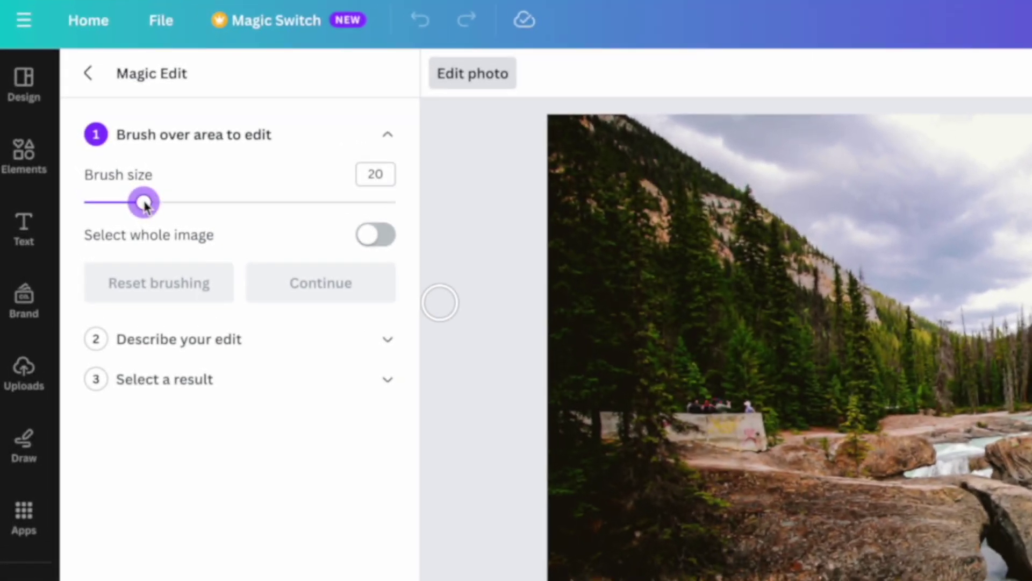
pyautogui.moveTo(144, 203); pyautogui.dragTo(157, 203)
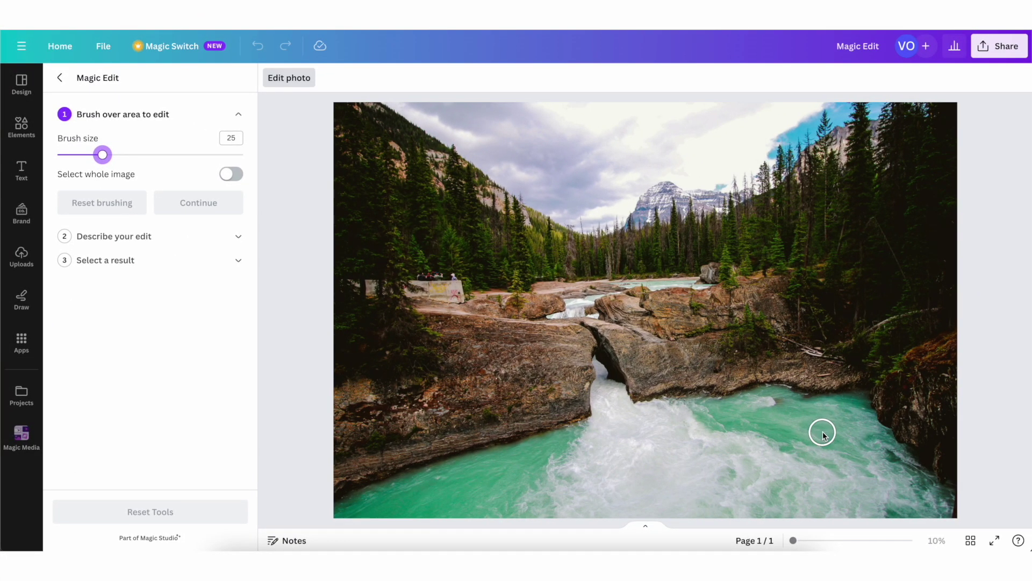
pyautogui.moveTo(823, 430); pyautogui.dragTo(726, 437)
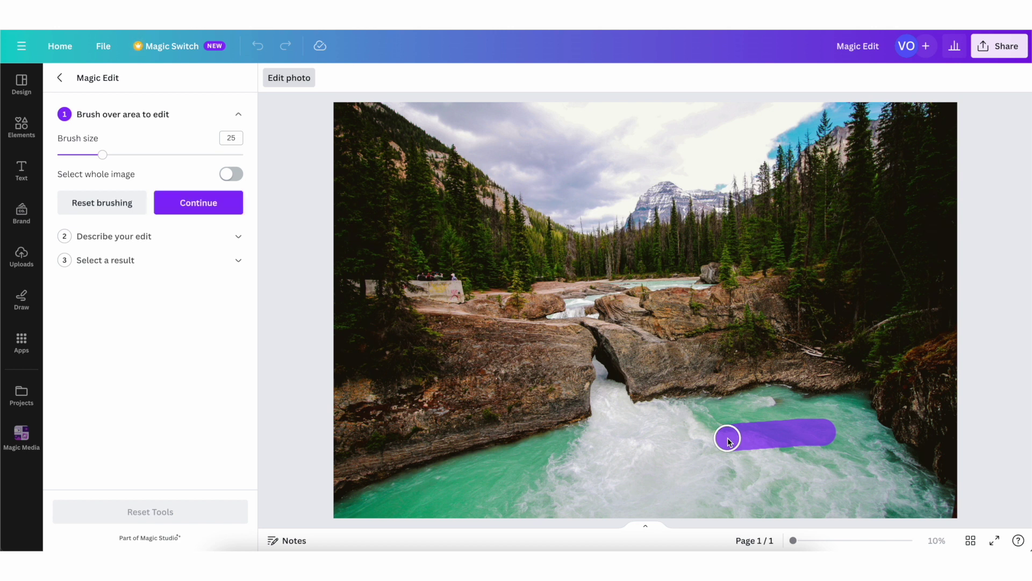
pyautogui.click(215, 205)
pyautogui.click(173, 189)
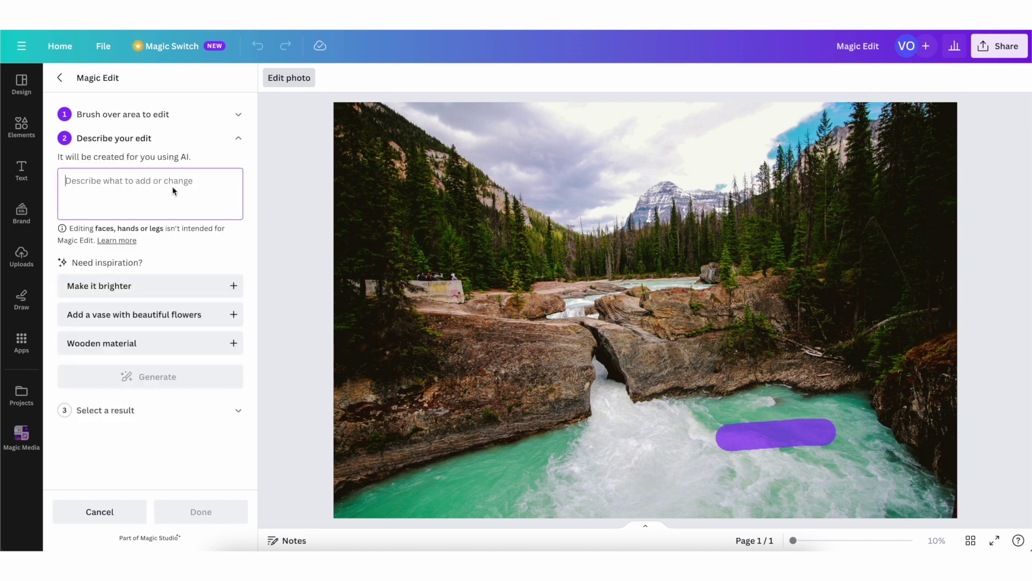
pyautogui.write('log floati')
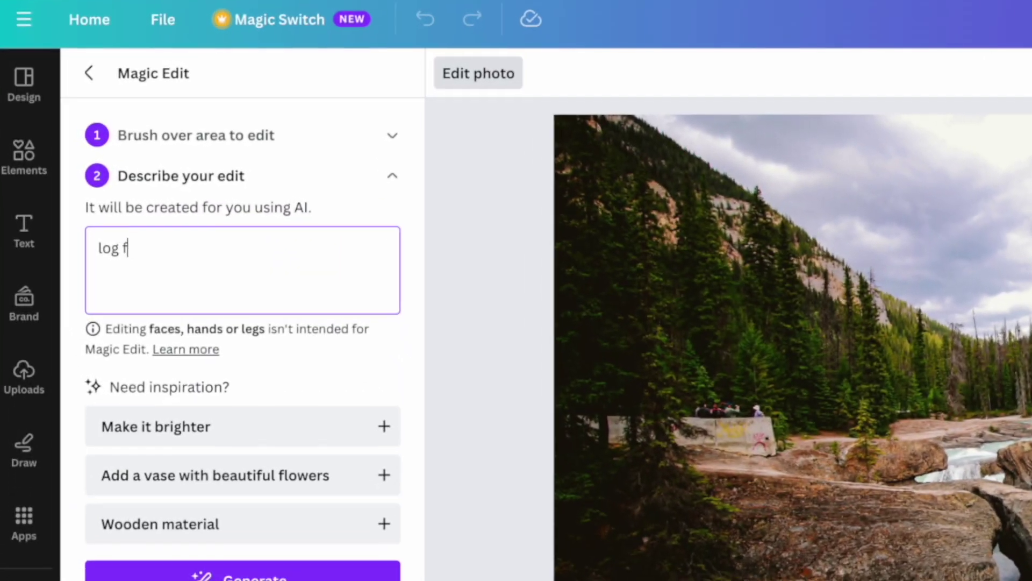
pyautogui.write('ng on water')
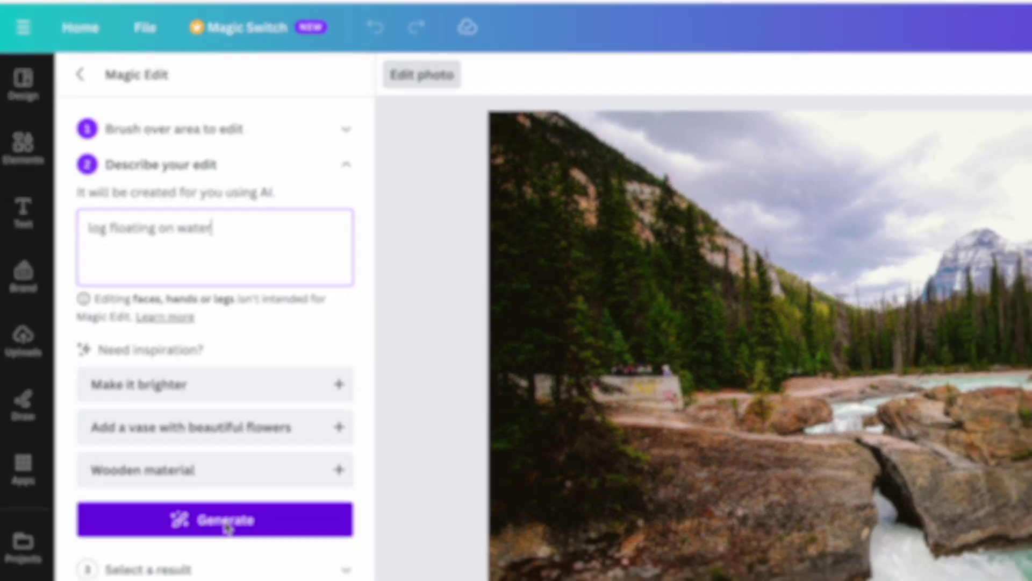
# Generate the log variations, preview the thin dark log, and request new results
pyautogui.click(226, 520)
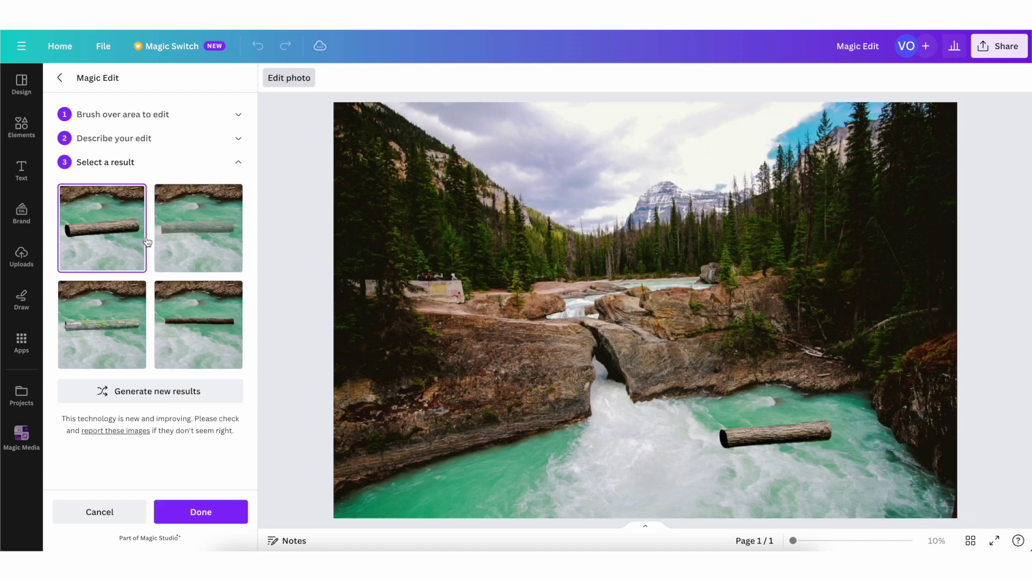
pyautogui.click(194, 318)
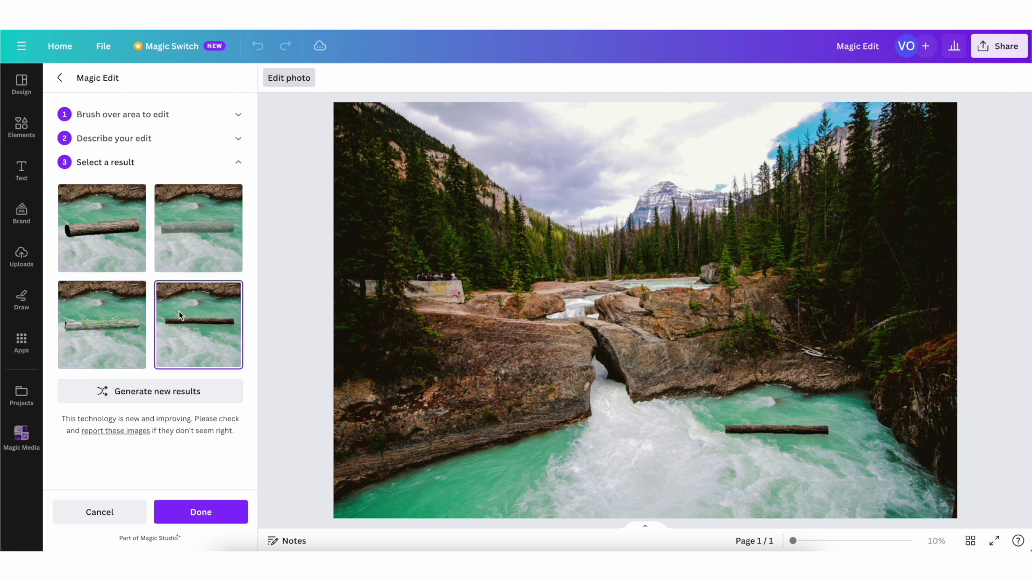
pyautogui.click(178, 396)
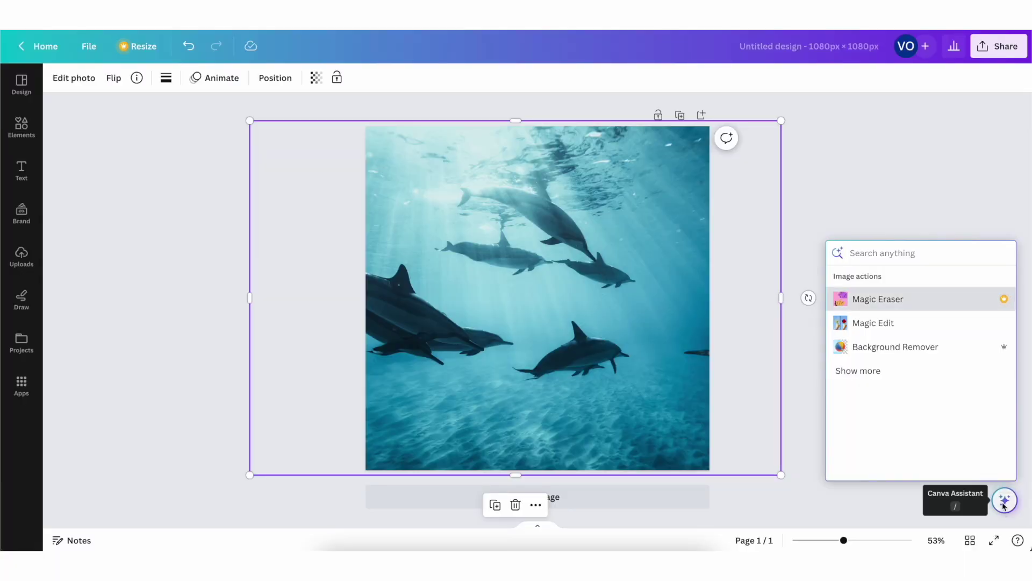
# Erase the lower-middle dolphin from the underwater photo with Magic Eraser
pyautogui.click(892, 299)
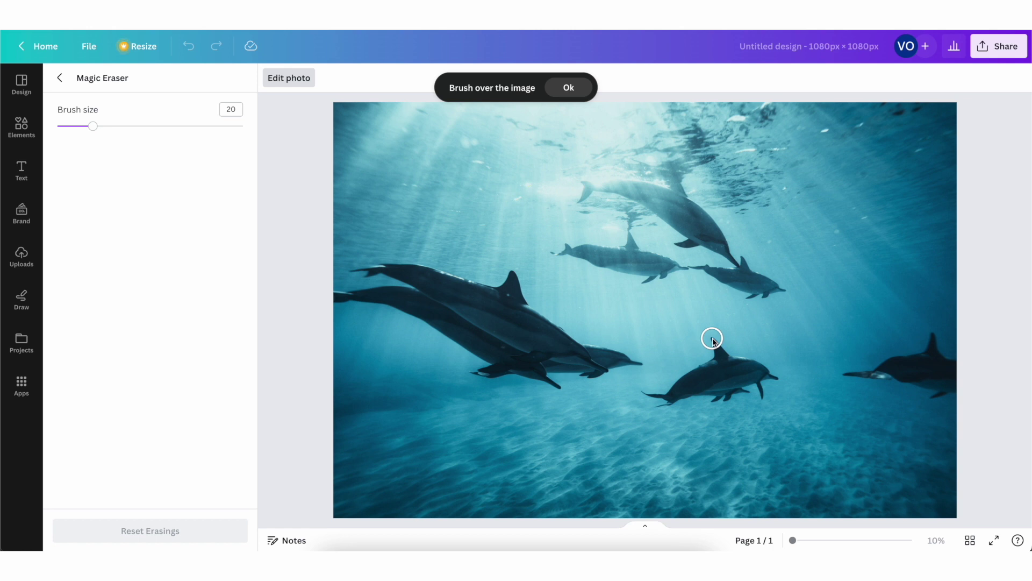
pyautogui.moveTo(712, 337)
pyautogui.mouseDown()
pyautogui.moveTo(726, 365)
pyautogui.moveTo(759, 368)
pyautogui.moveTo(715, 367)
pyautogui.moveTo(647, 399)
pyautogui.moveTo(772, 378)
pyautogui.moveTo(705, 401)
pyautogui.mouseUp()
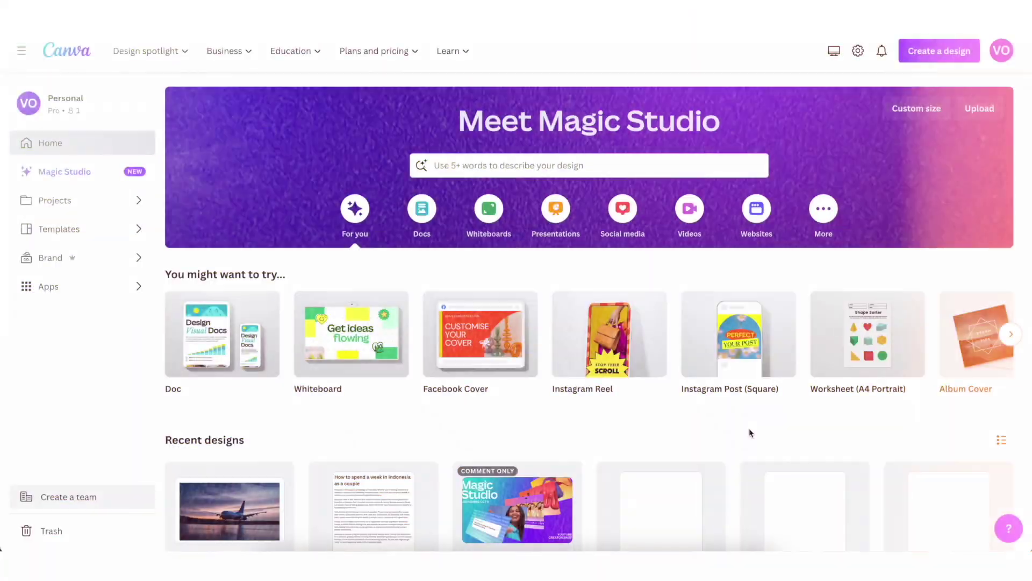
# Filter the Apps directory to AI-powered apps and open the Magic Media details
pyautogui.click(88, 290)
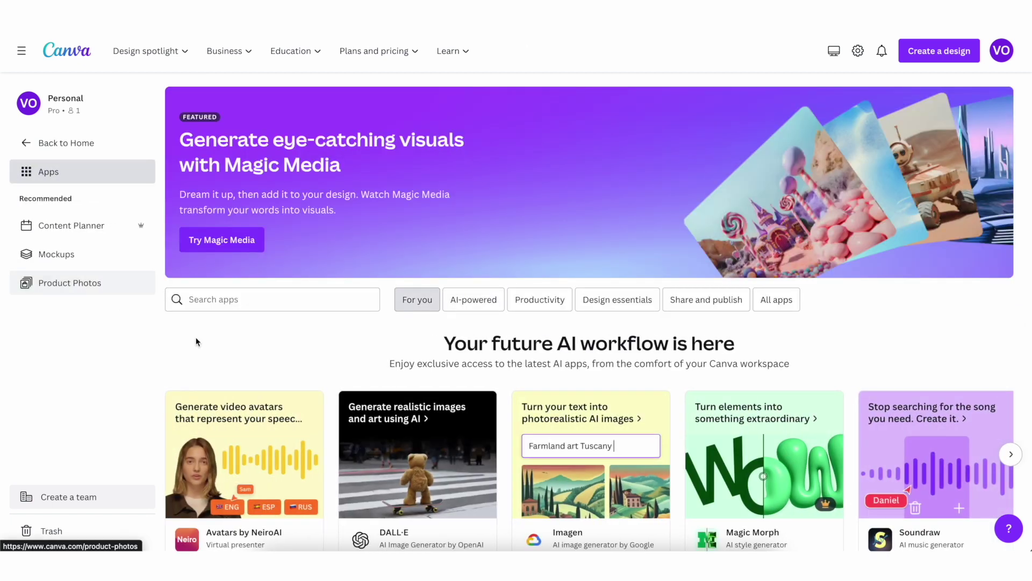
pyautogui.click(485, 300)
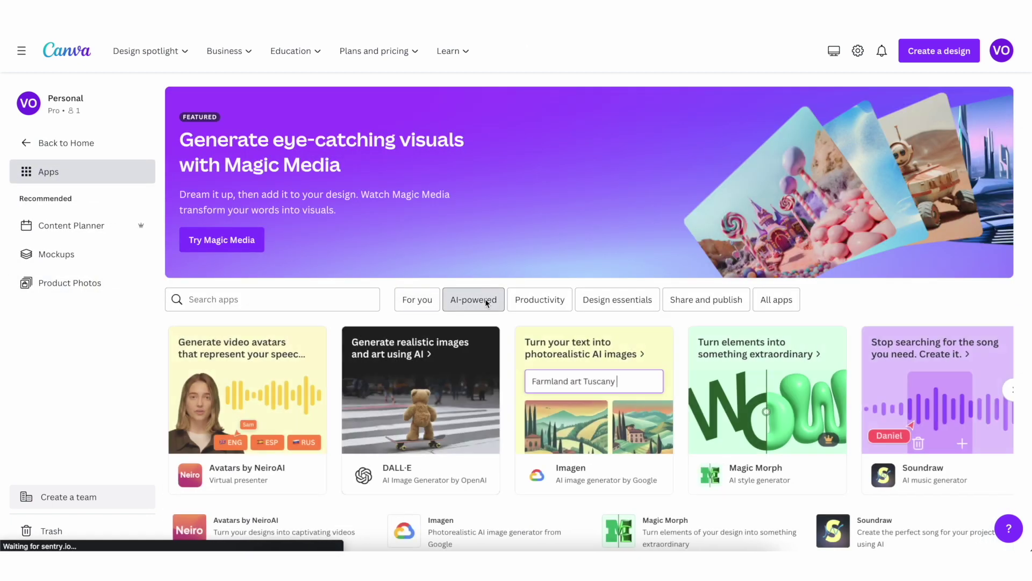
pyautogui.scroll(-3, 485, 297)
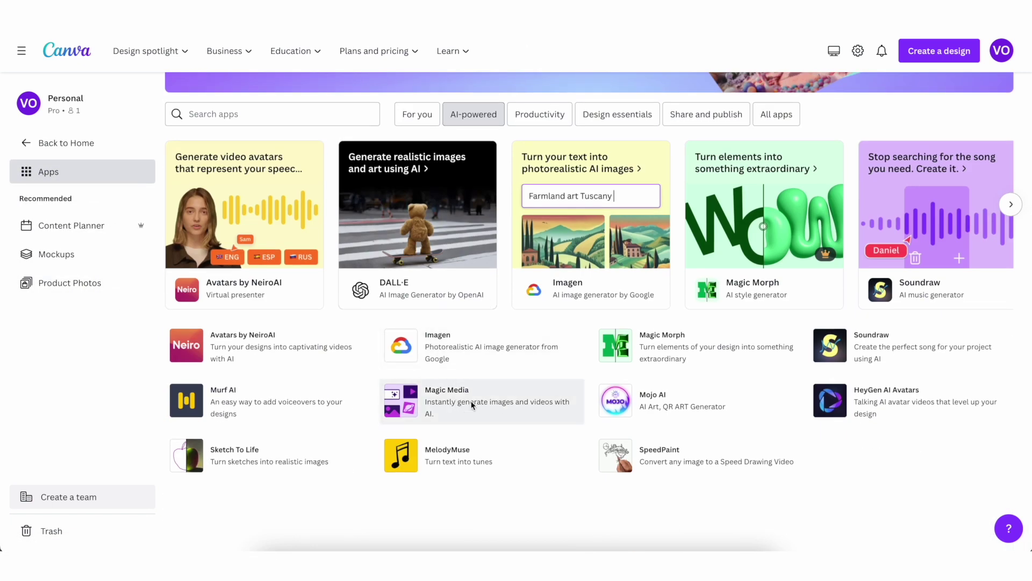
pyautogui.click(502, 397)
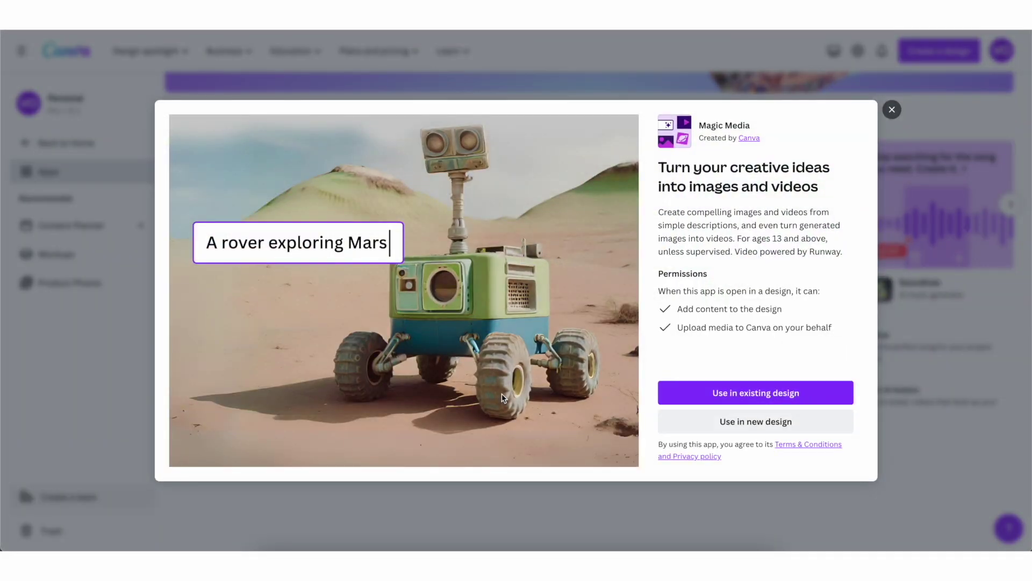
# Start Magic Media in a new blank design and paste the prompt 'A dog surfing a green wave'
pyautogui.click(832, 420)
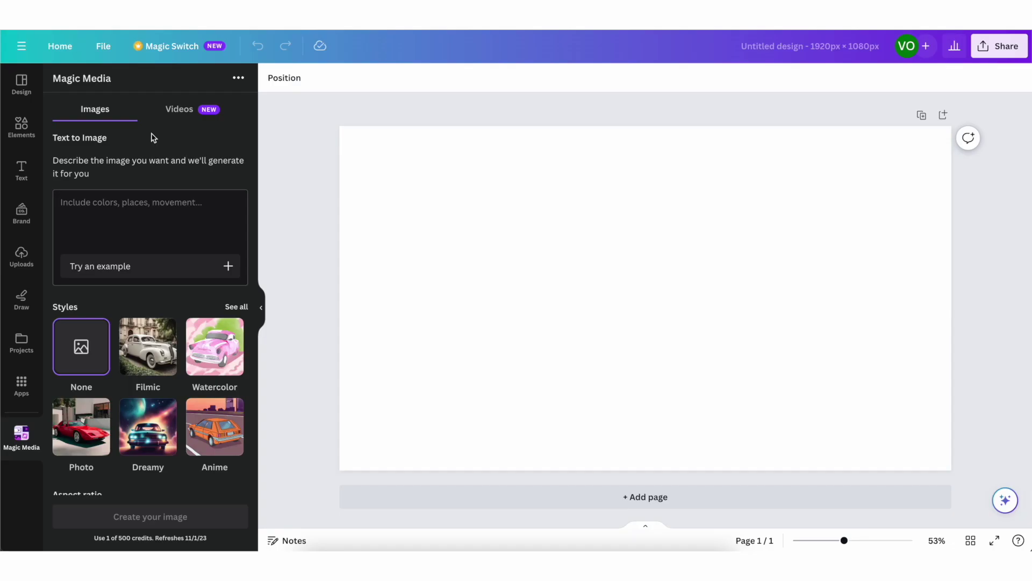
pyautogui.click(193, 115)
pyautogui.click(99, 109)
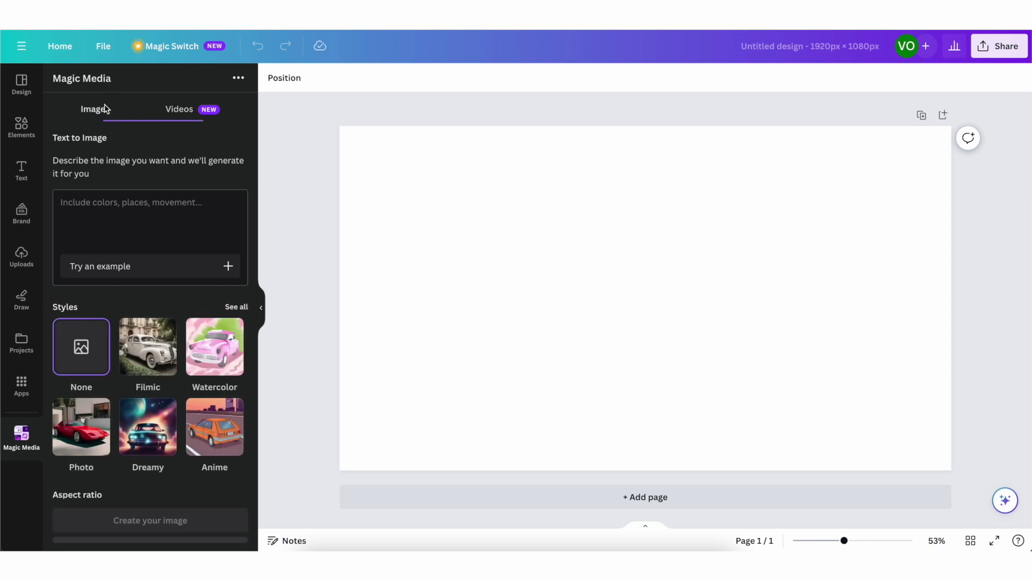
pyautogui.click(142, 213)
pyautogui.write('A dog surfing a green wave')
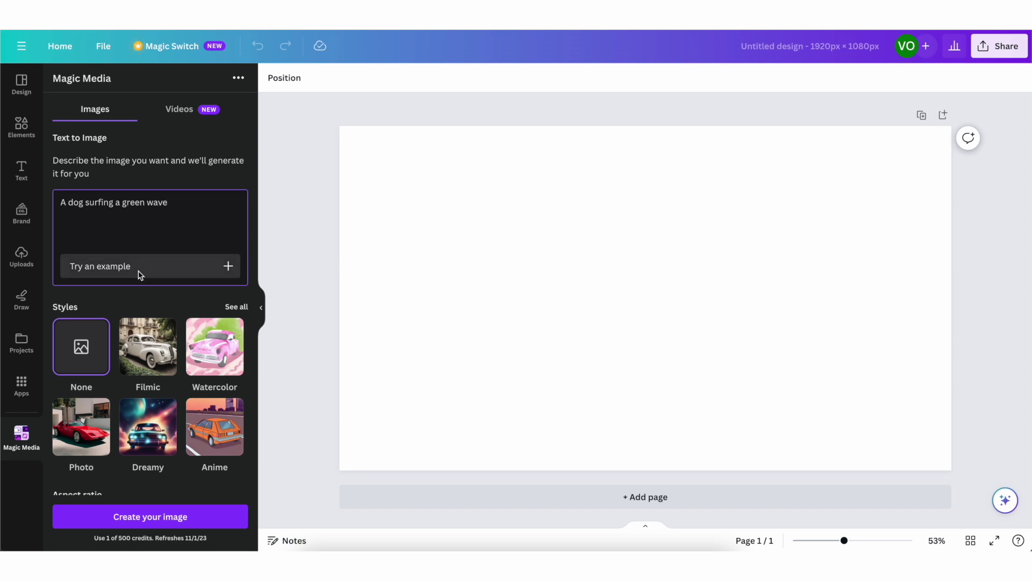
# Generate the dog-surfing images in Filmic style with Landscape aspect ratio
pyautogui.scroll(-2, 139, 274)
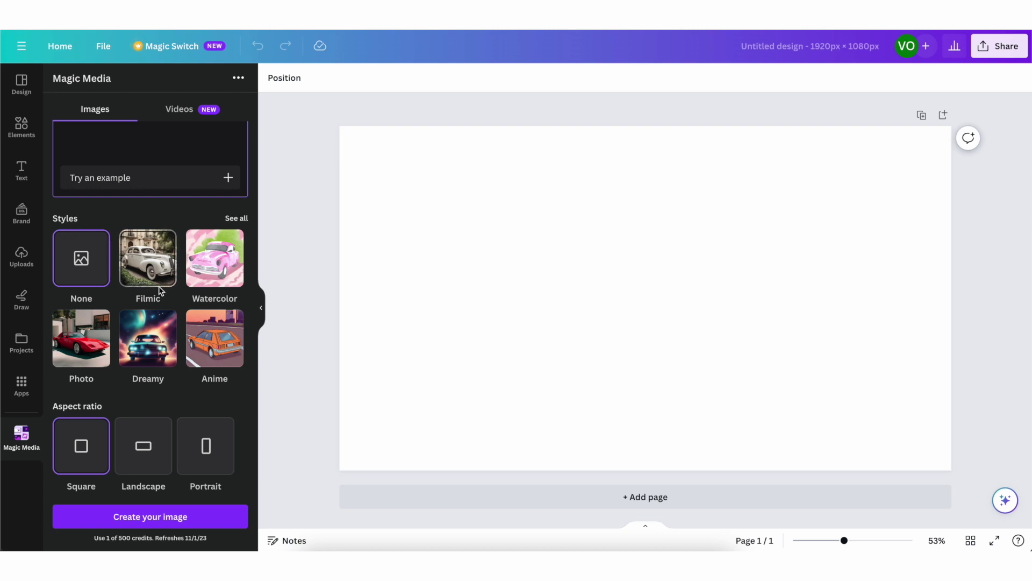
pyautogui.click(148, 254)
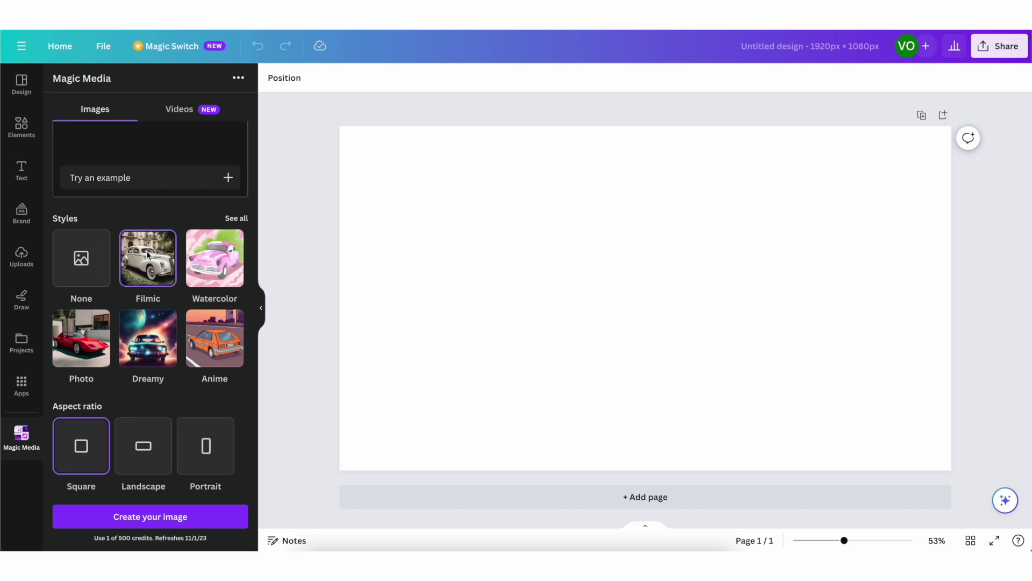
pyautogui.click(144, 449)
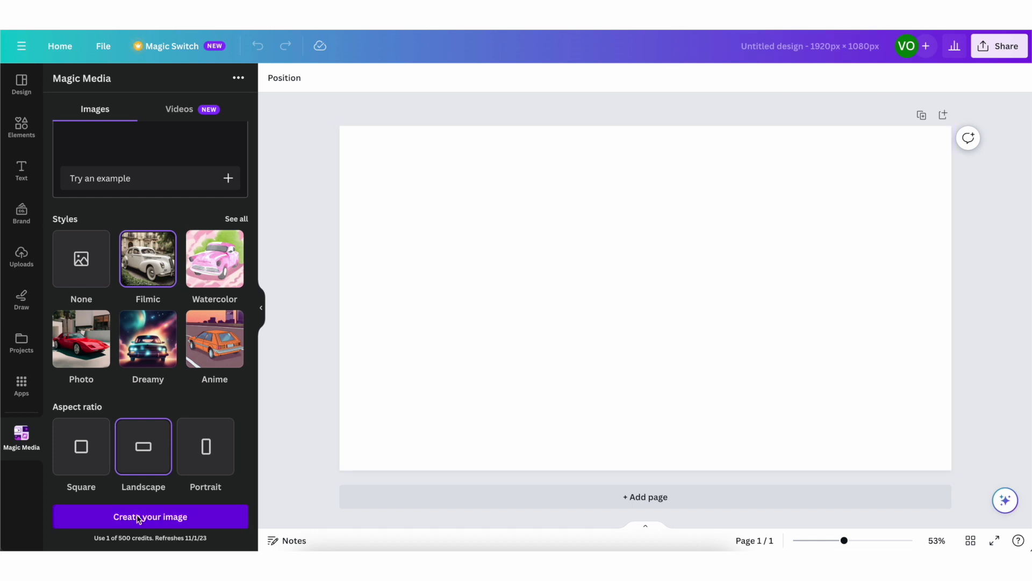
pyautogui.click(226, 522)
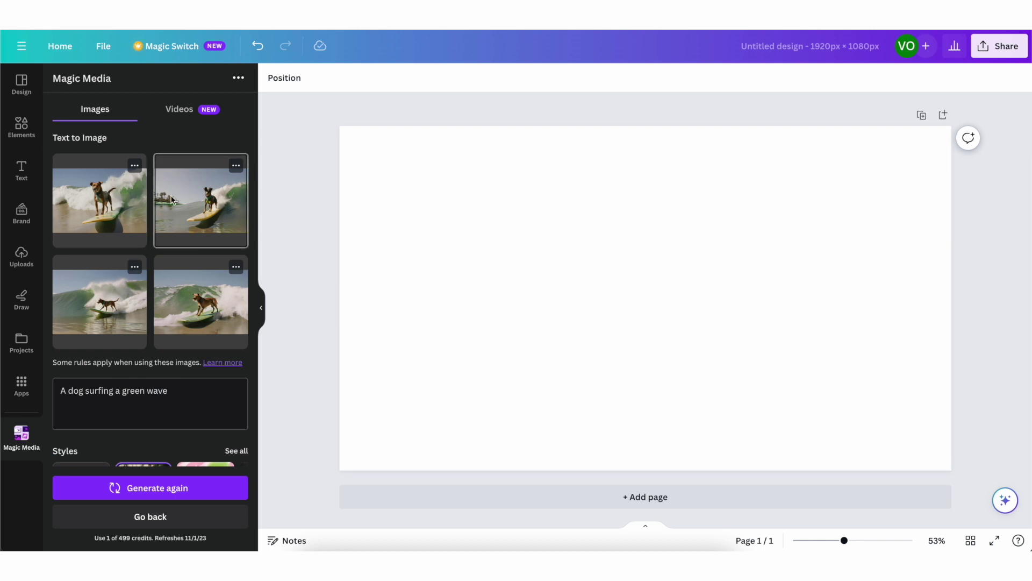
# Place the second dog-surfing image on the page and enlarge it to fill most of it
pyautogui.moveTo(171, 200); pyautogui.dragTo(456, 198)
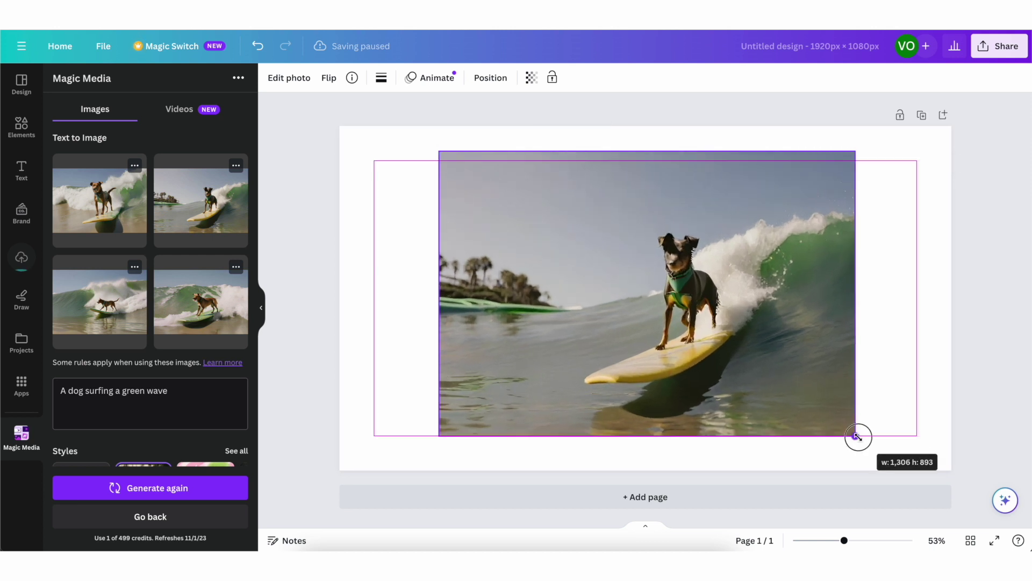
pyautogui.moveTo(857, 435); pyautogui.dragTo(861, 420)
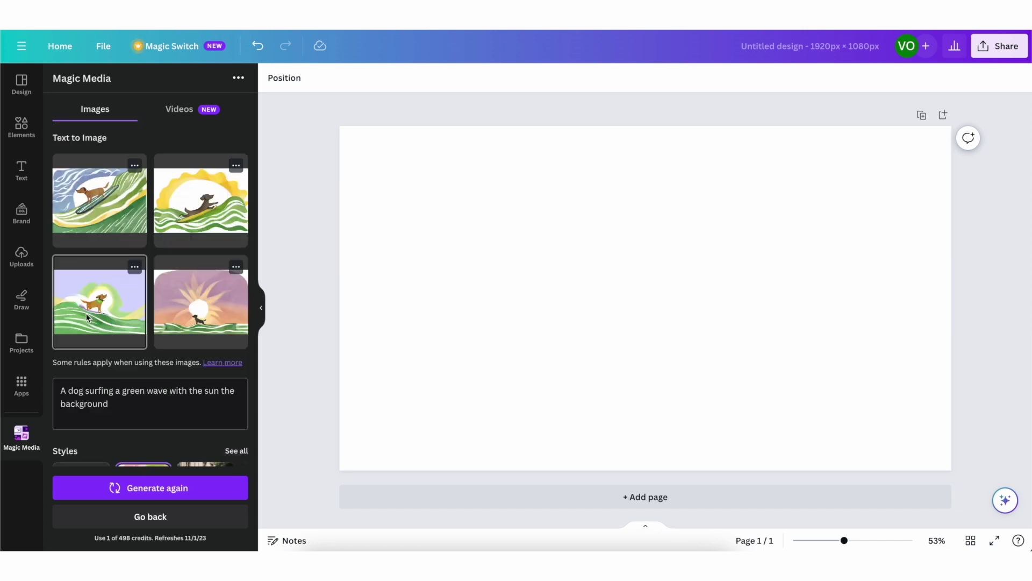
# Add the third and first watercolor images to the page and stagger them side by side
pyautogui.moveTo(100, 298); pyautogui.dragTo(467, 206)
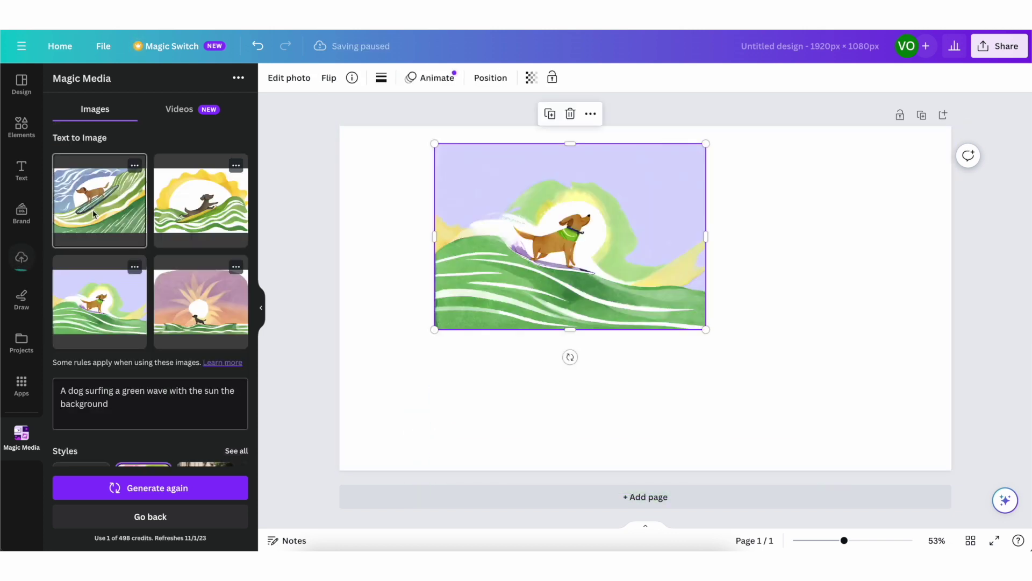
pyautogui.moveTo(86, 210); pyautogui.dragTo(721, 321)
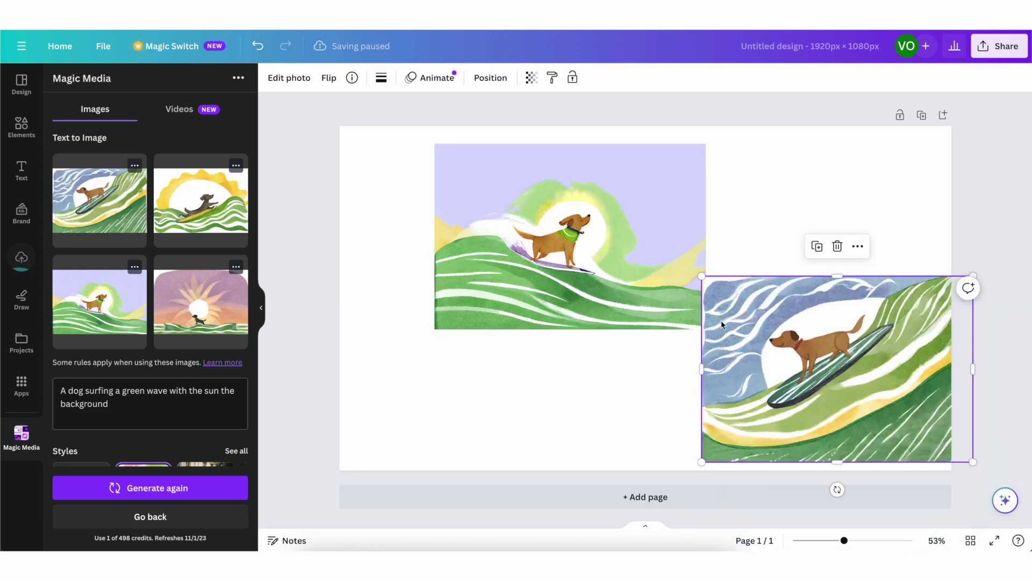
pyautogui.moveTo(596, 274); pyautogui.dragTo(527, 273)
pyautogui.moveTo(757, 350); pyautogui.dragTo(728, 332)
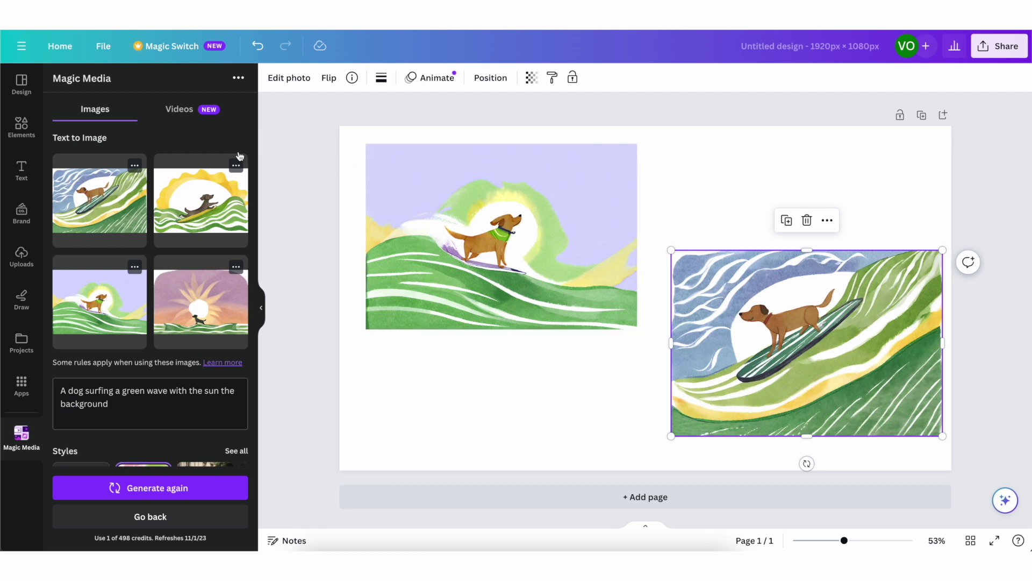
# Switch to video generation and delete both dog images from the page
pyautogui.click(188, 111)
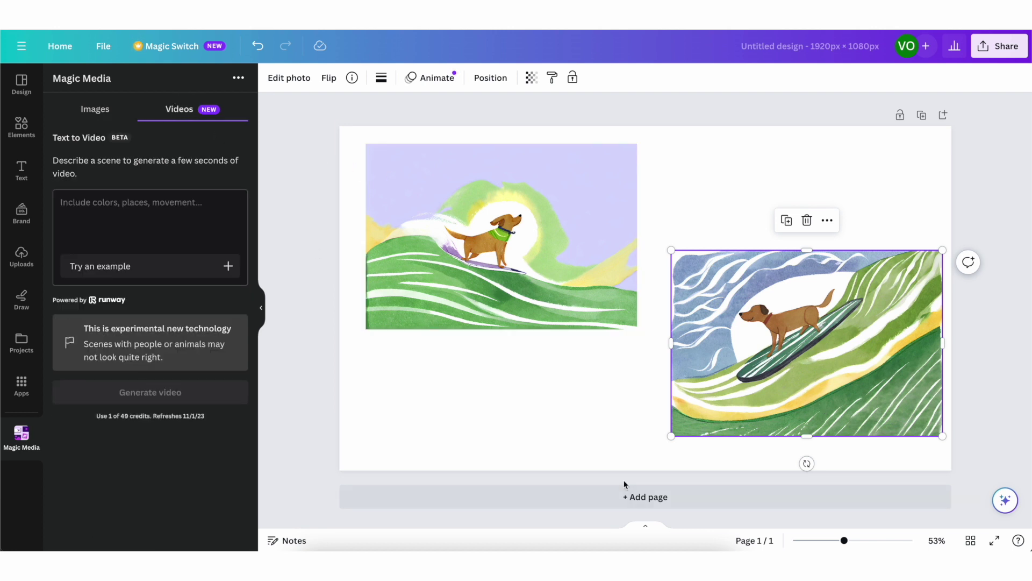
pyautogui.moveTo(553, 433); pyautogui.dragTo(742, 376)
pyautogui.press('Delete')
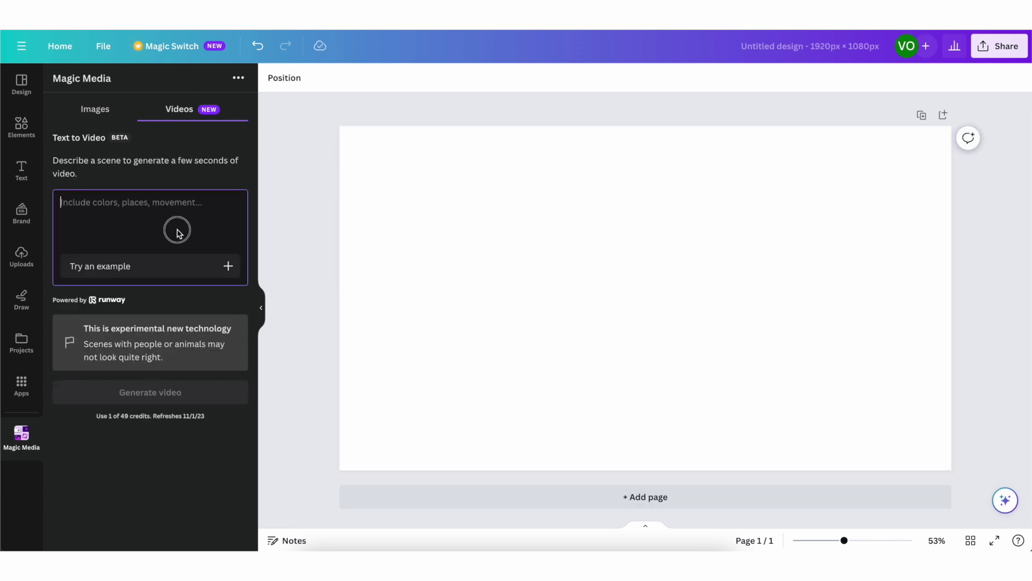
# Generate the example snow-capped mountains video and enlarge it to fill the page
pyautogui.click(144, 267)
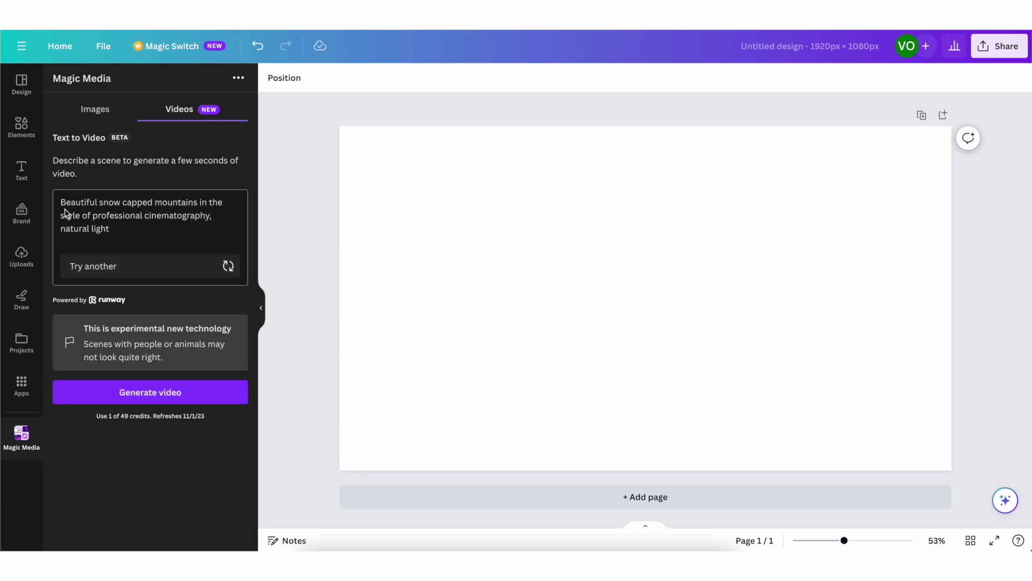
pyautogui.moveTo(150, 209); pyautogui.dragTo(107, 221)
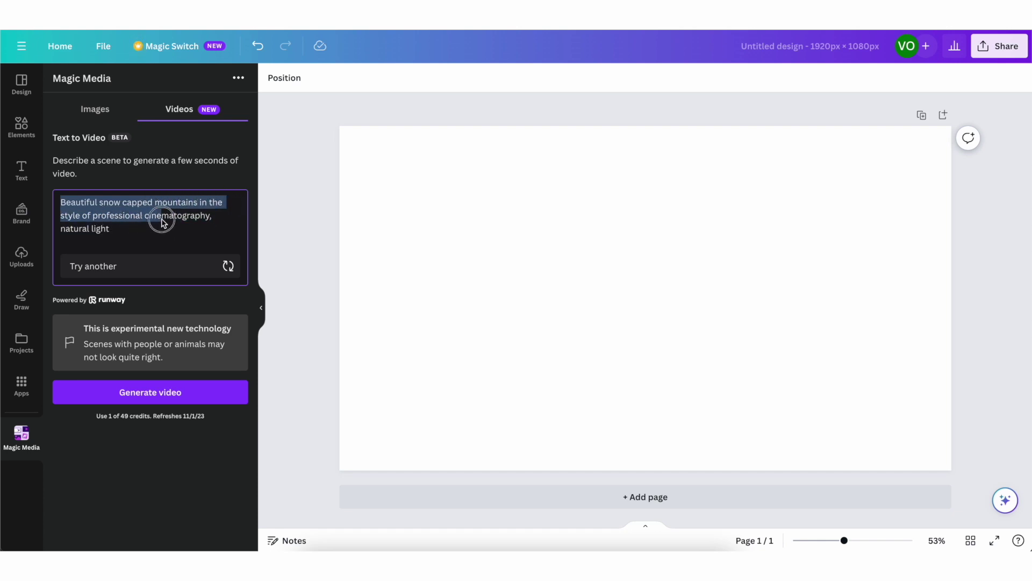
pyautogui.click(203, 231)
pyautogui.click(199, 395)
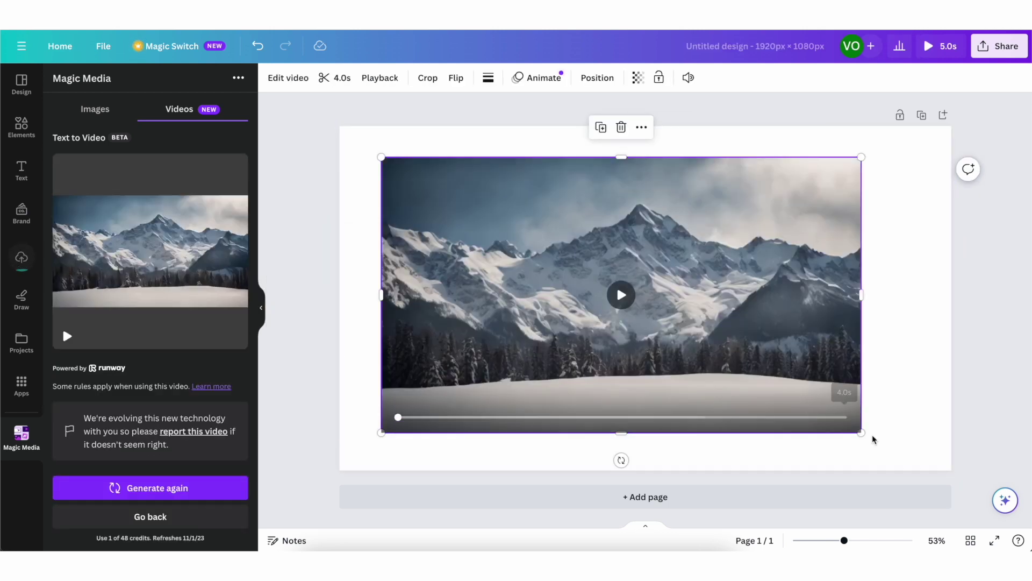
pyautogui.moveTo(862, 433); pyautogui.dragTo(923, 450)
pyautogui.moveTo(819, 344)
pyautogui.mouseDown()
pyautogui.moveTo(819, 313)
pyautogui.moveTo(815, 337)
pyautogui.mouseUp()
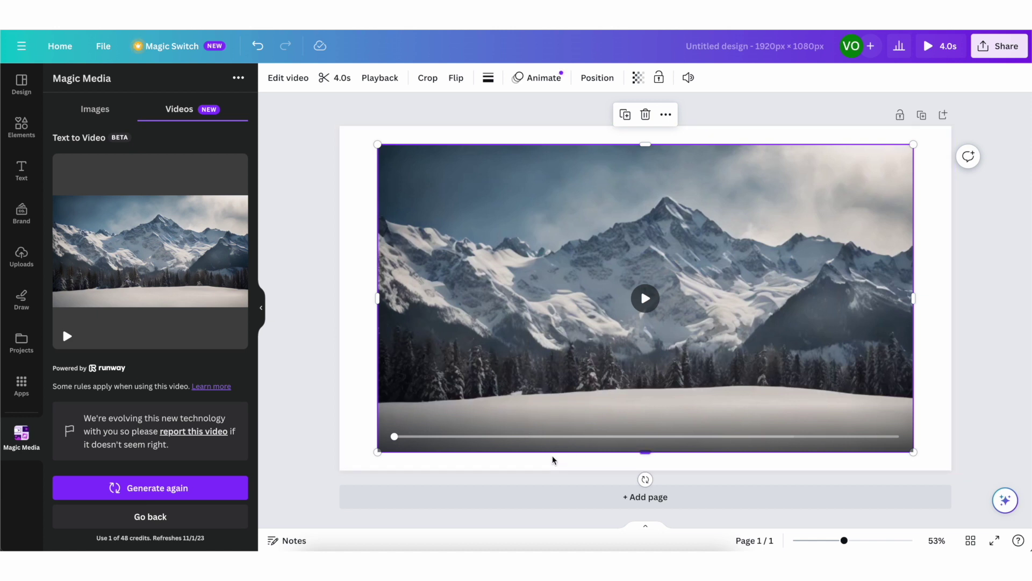
pyautogui.click(150, 516)
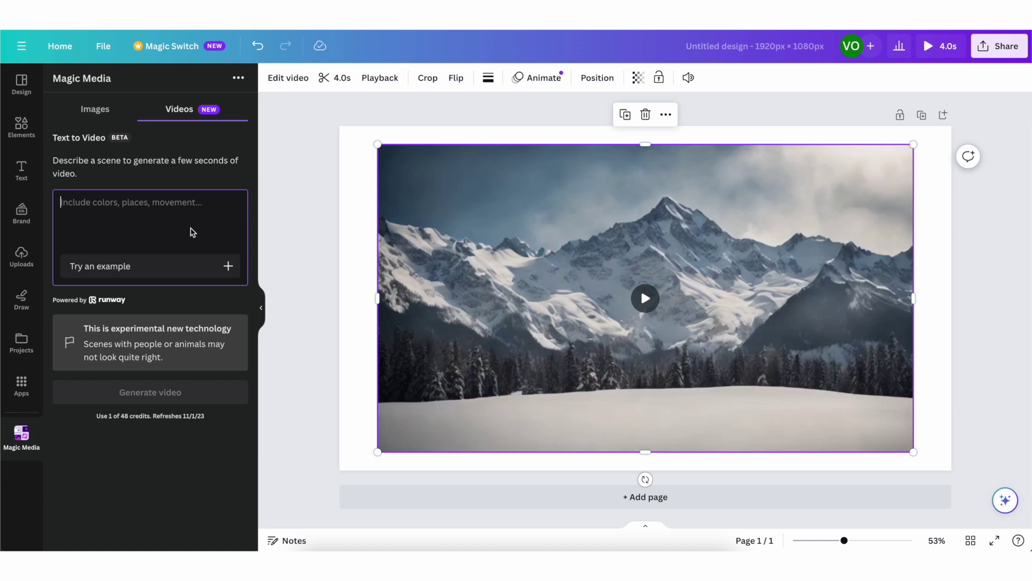
# Generate a 'blue airplane flying over a lake at night' video and swap it in for the mountain clip
pyautogui.write('blue airplane flying over a lake at night')
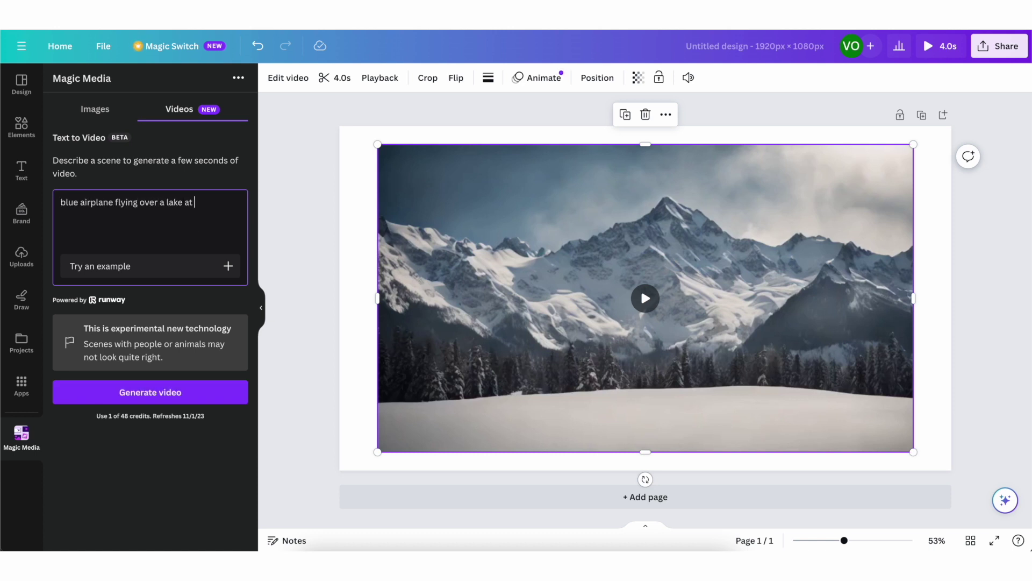
pyautogui.click(185, 393)
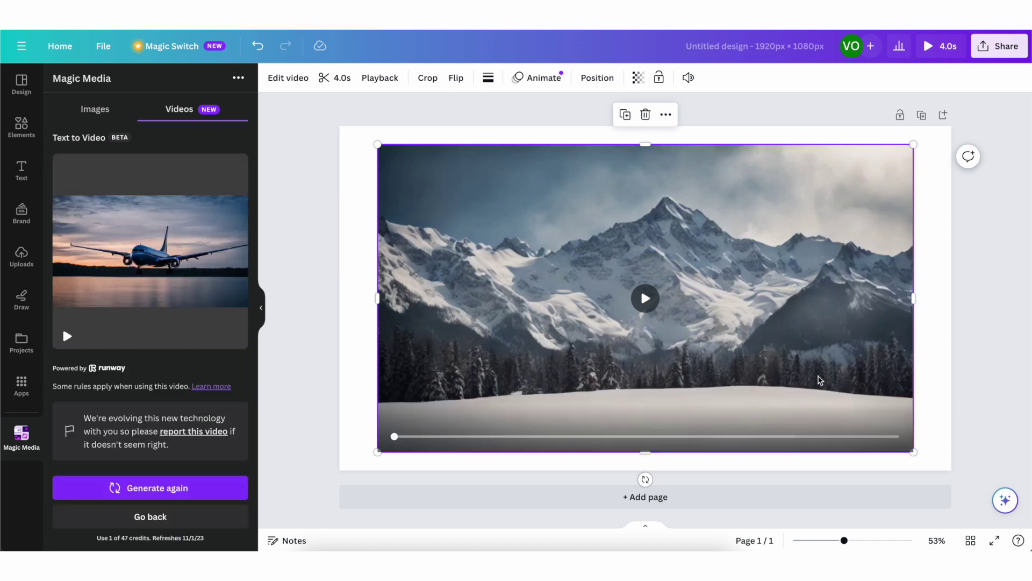
pyautogui.press('Delete')
pyautogui.moveTo(63, 326); pyautogui.dragTo(512, 261)
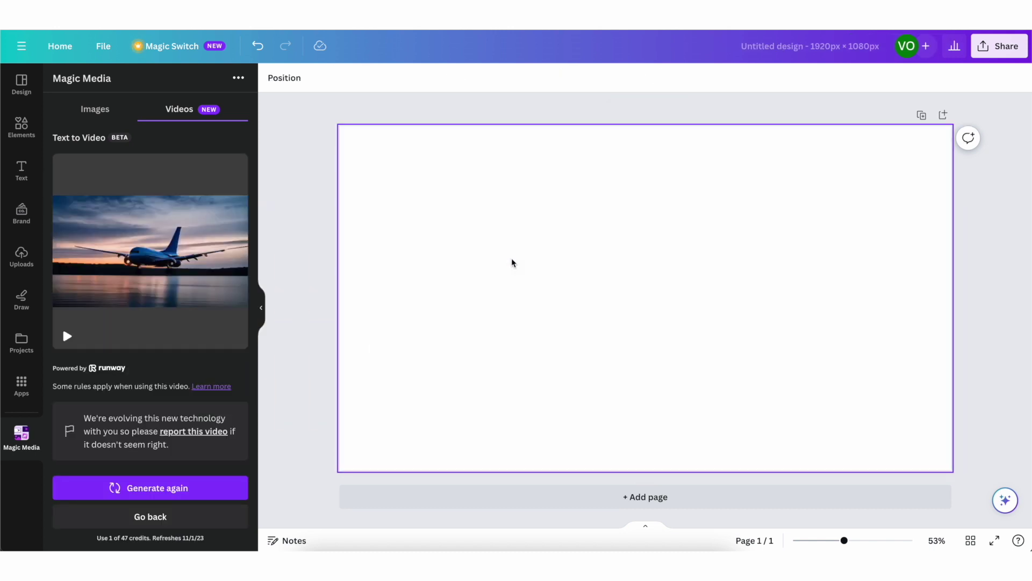